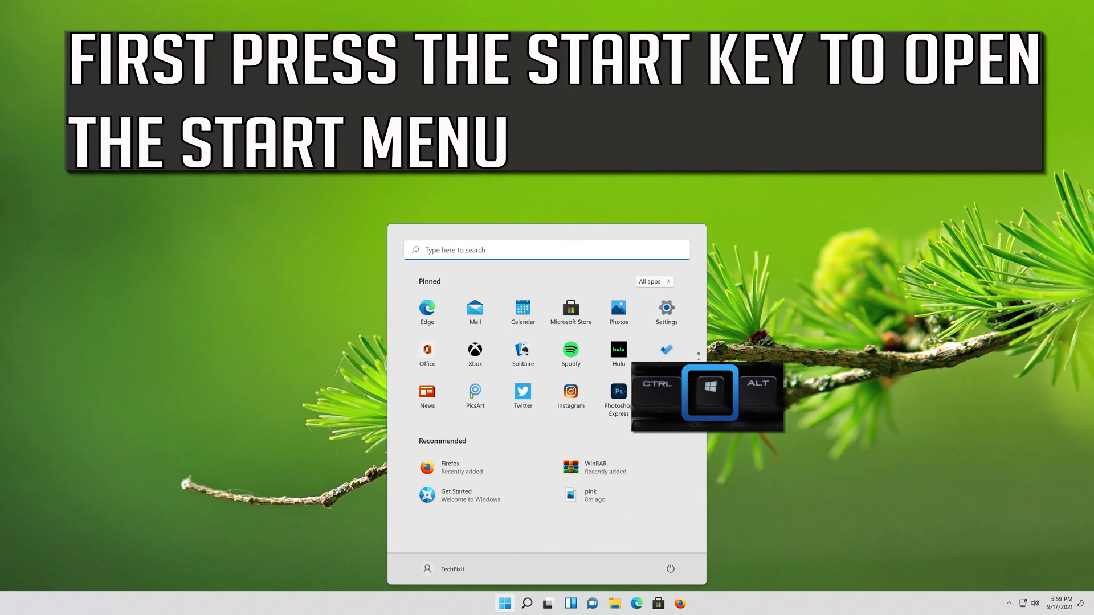
Step: Launch Registry Editor by searching 'regedit' and approving the administrator permission prompt
text(regedit)
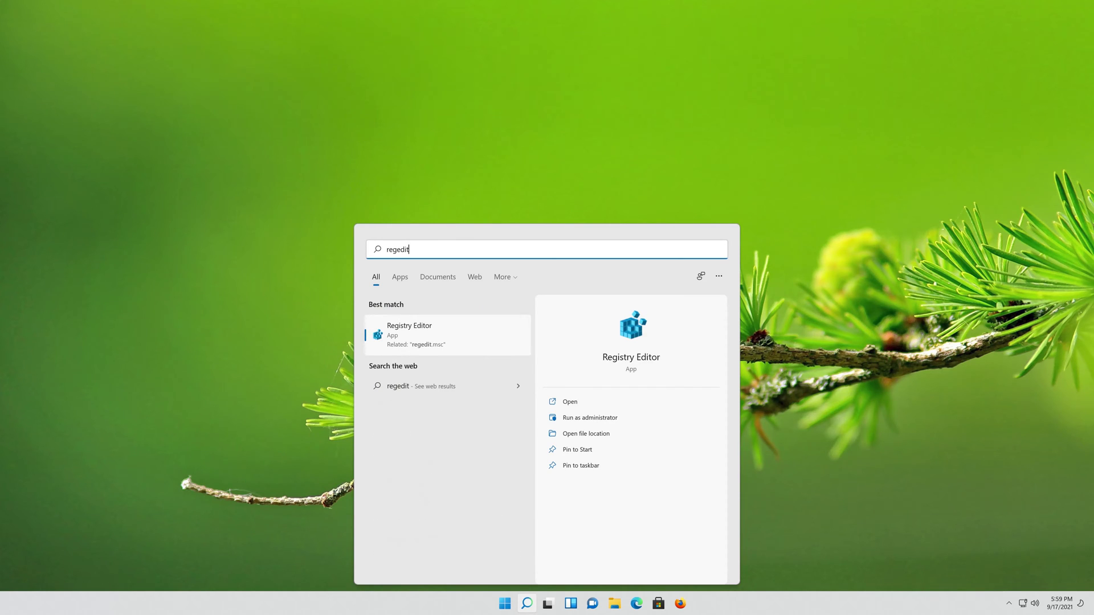
key(Return)
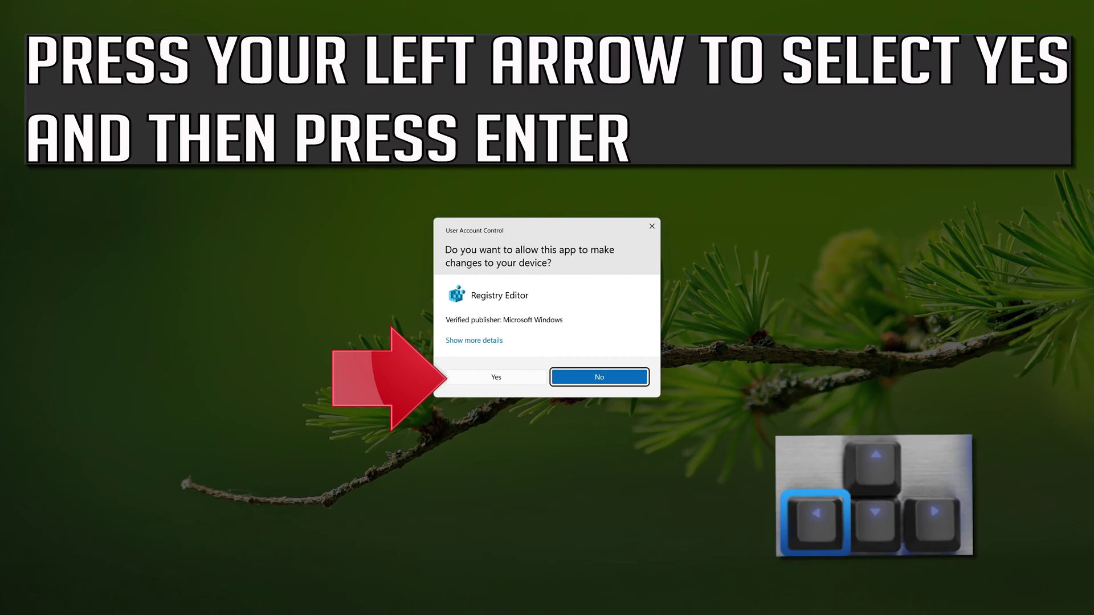
key(Left)
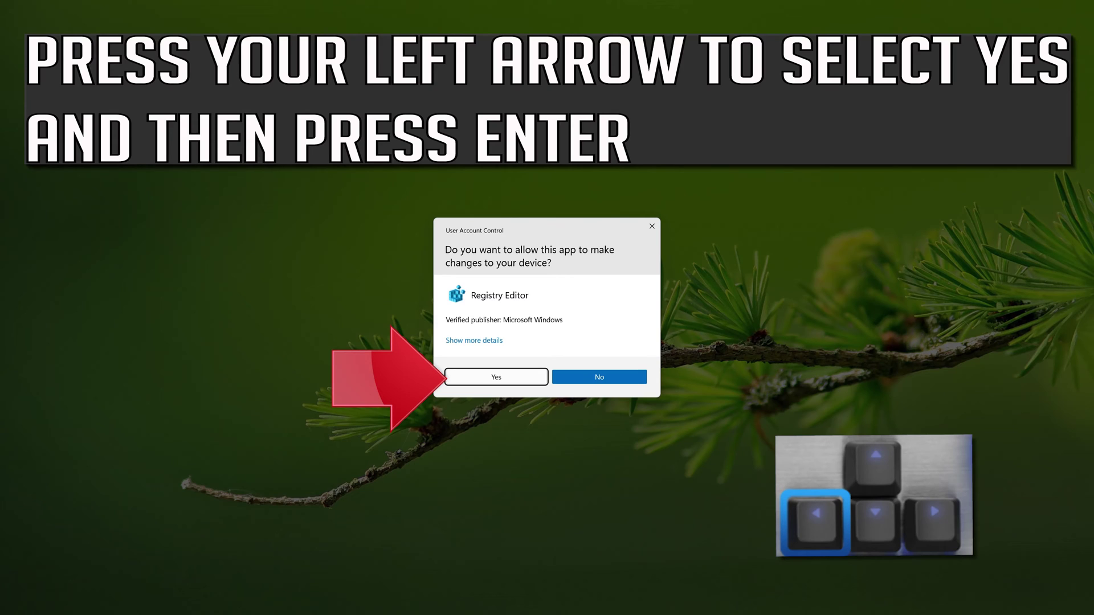
key(Return)
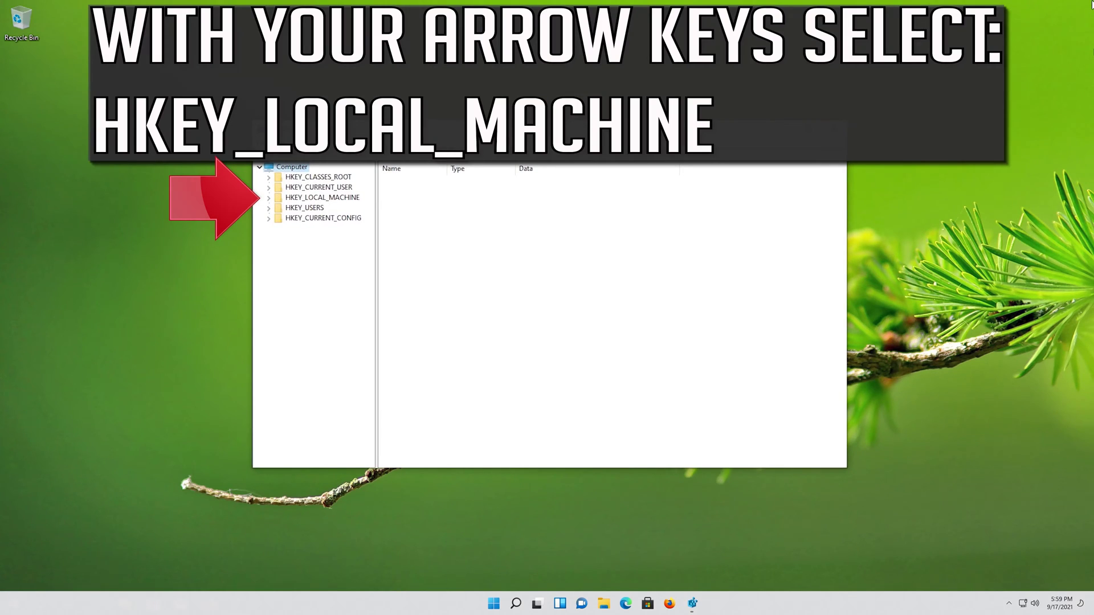
Step: Expand the HKEY_LOCAL_MACHINE hive and move down toward its SOFTWARE key
key(Down)
key(Down)
key(Down)
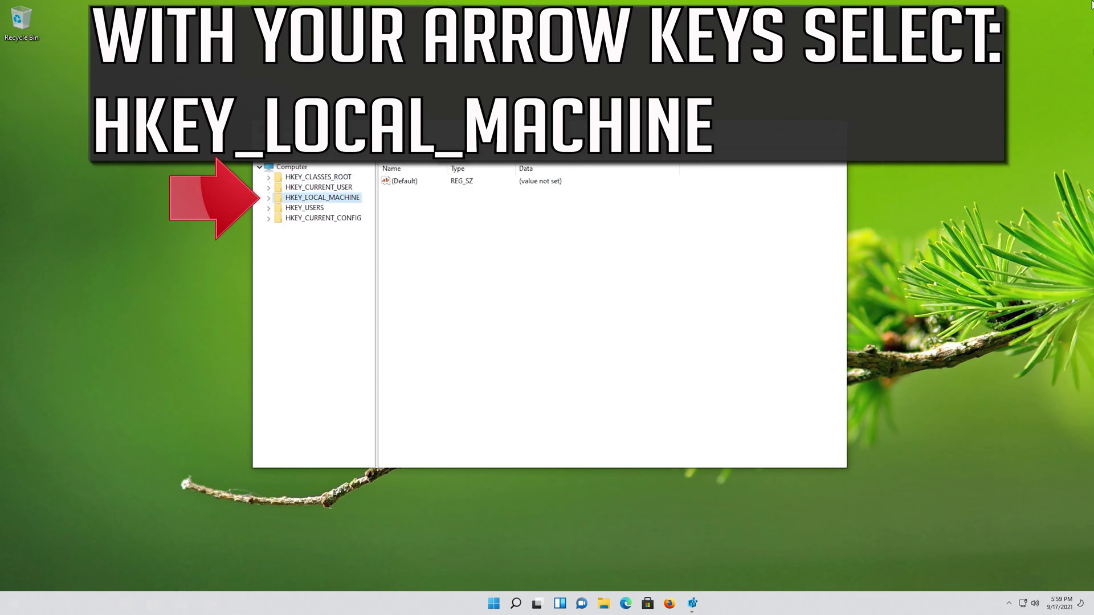
key(Right)
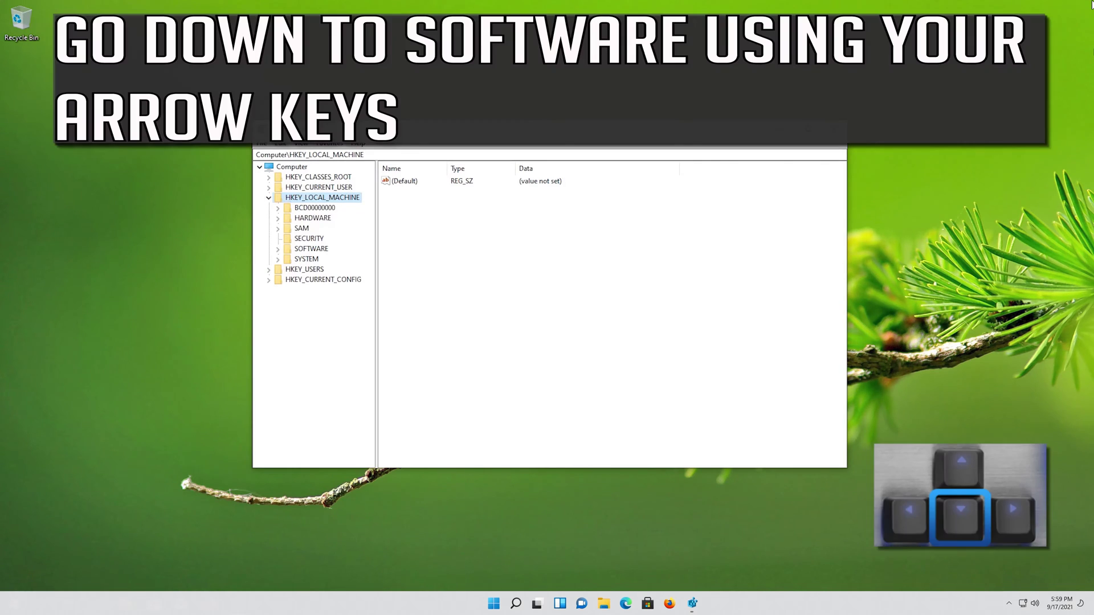
key(Down)
key(Down)
key(Down)
key(Down)
key(Down)
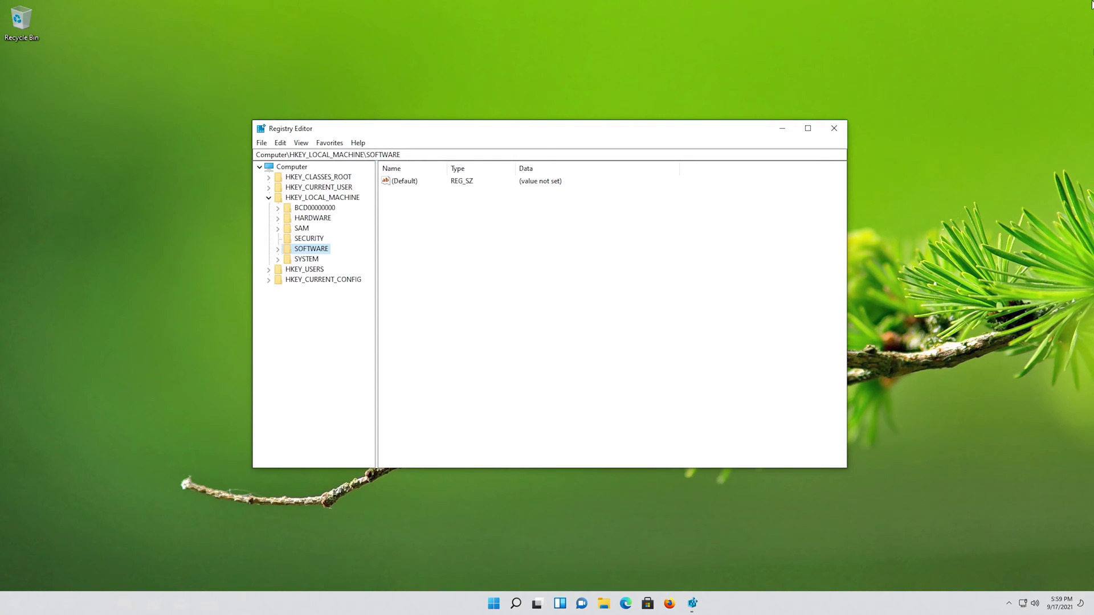
Step: Expand SOFTWARE and Microsoft, then select the Windows key under Microsoft
key(Right)
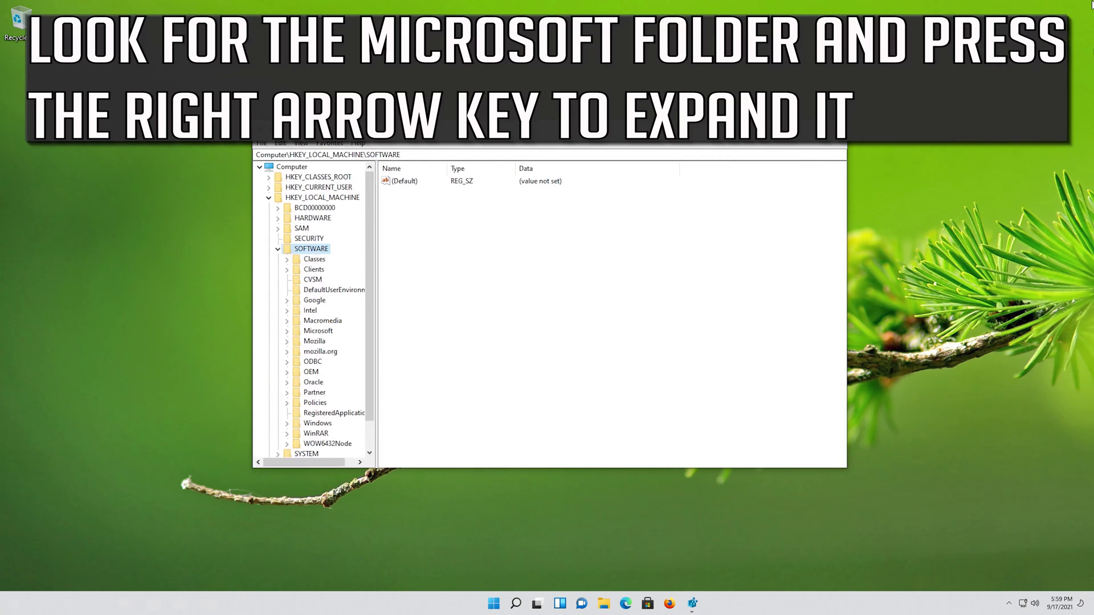
key(Down)
key(Down)
key(Down)
key(Down)
key(Down)
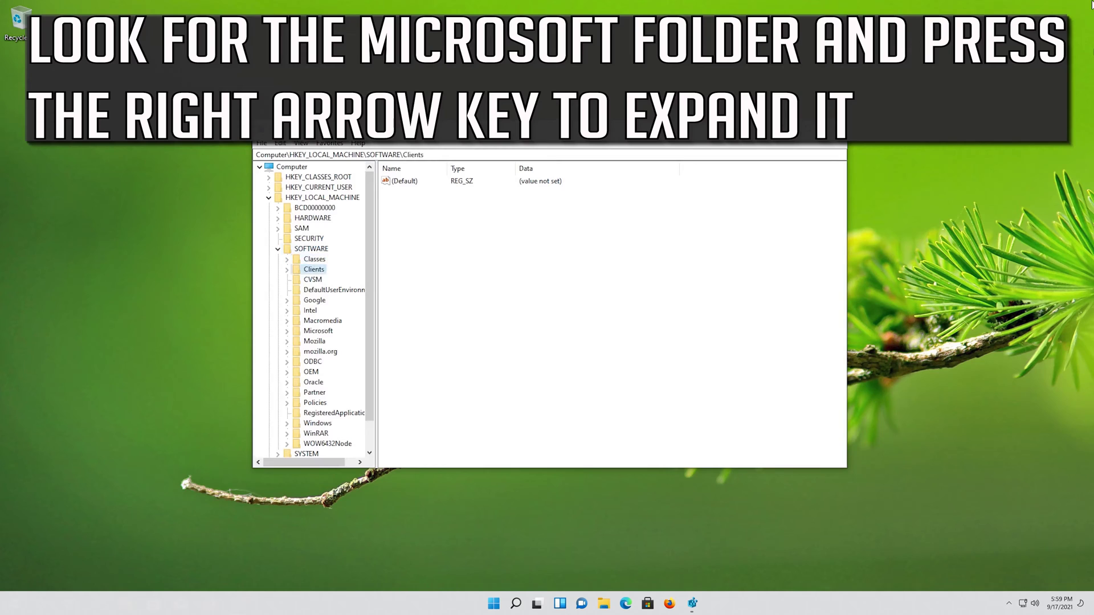
key(Down)
key(Down)
key(Down)
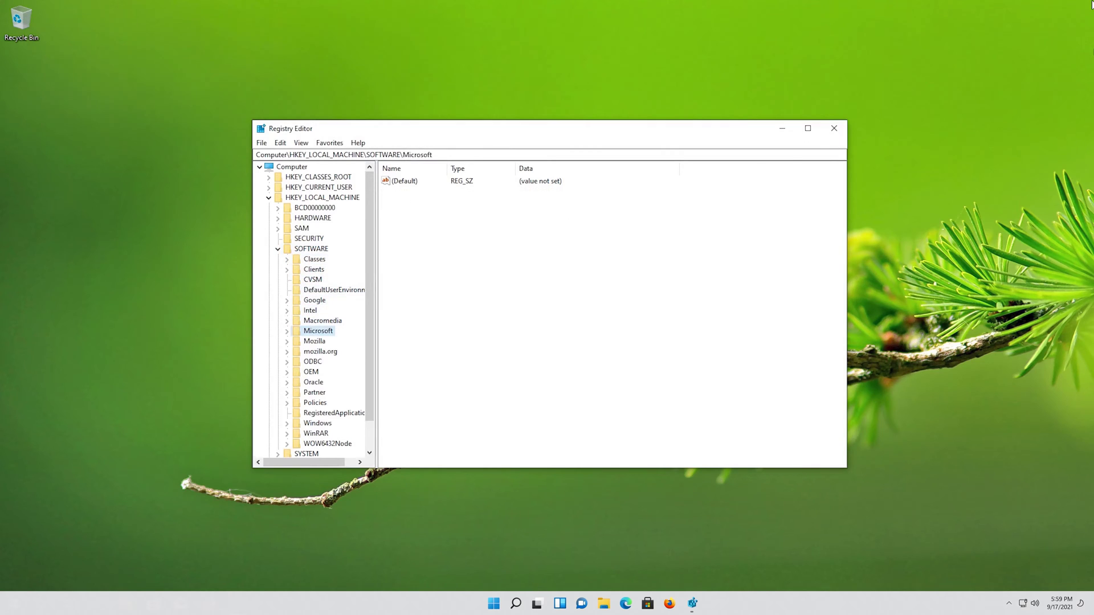
key(Right)
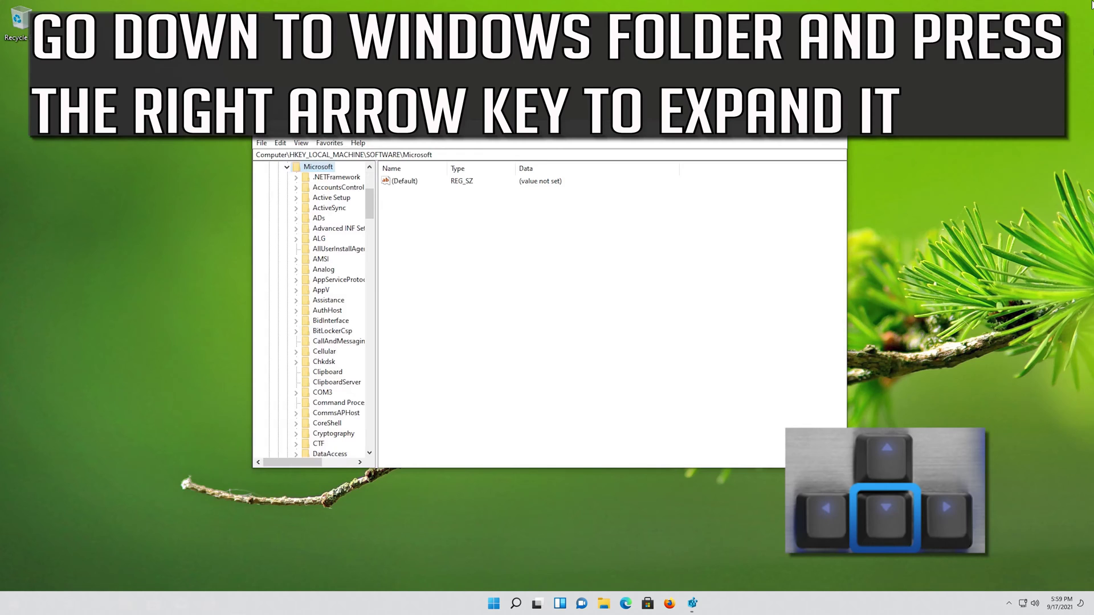
key(Down)
key(Down)
key(Down)
key(Down)
key(Down)
key(Down)
key(Down)
key(Down)
key(Down)
key(Down)
key(Down)
key(Down)
key(Down)
key(Down)
key(Down)
key(Down)
key(Down)
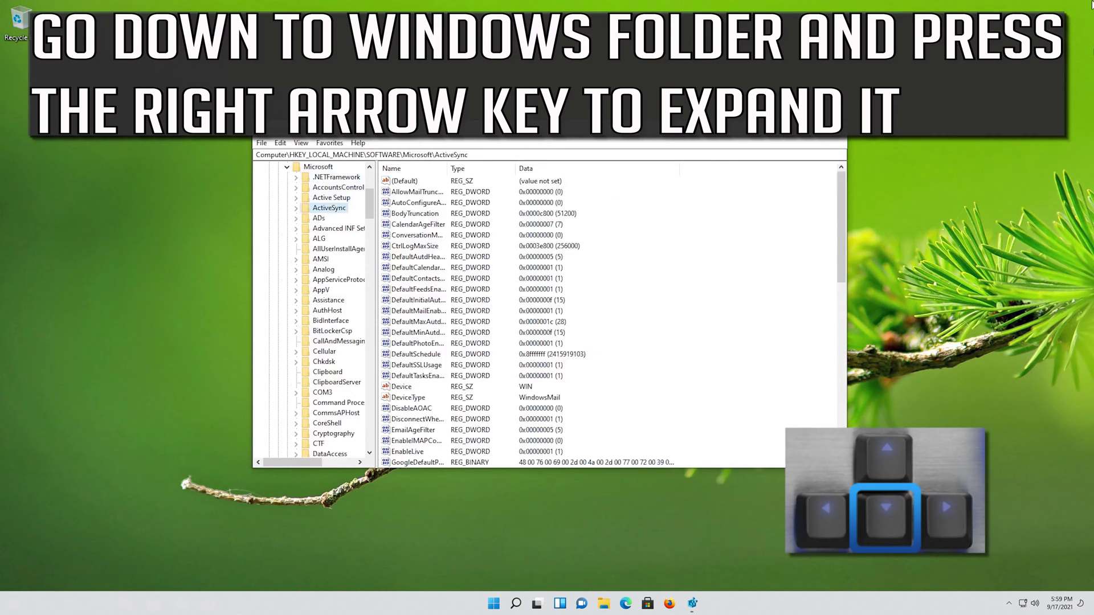
key(Down)
key(Down)
key(Down)
key(Down)
key(Down)
key(Down)
key(Down)
key(Down)
key(Down)
key(Down)
key(Down)
key(Down)
key(Down)
key(Down)
key(Down)
key(Down)
key(Down)
key(Down)
key(Down)
key(Down)
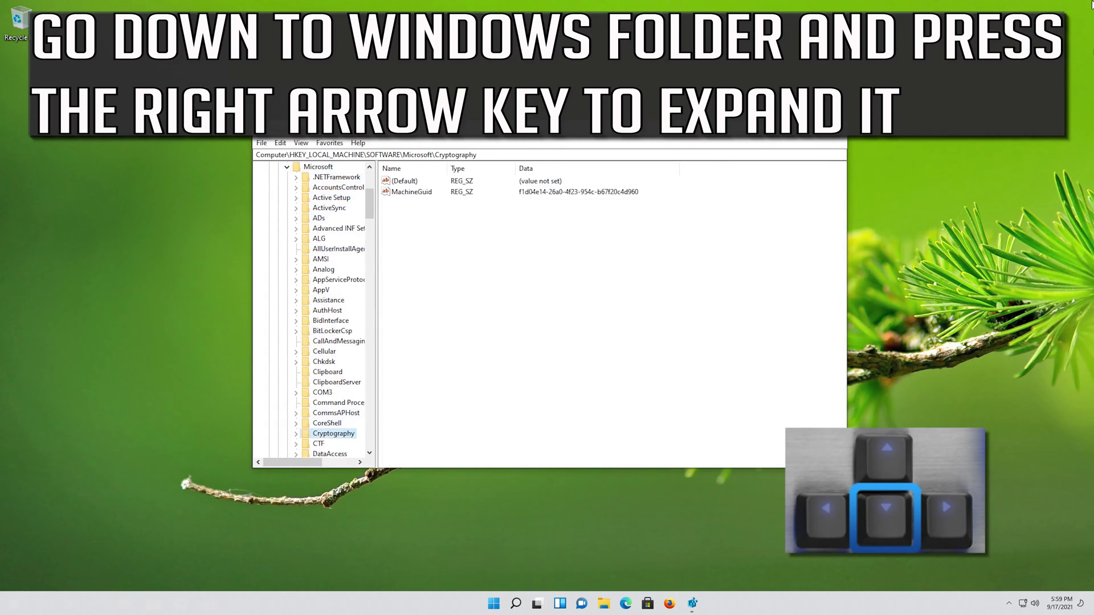
key(Down)
key(Down)
key(Down)
key(Down)
key(Down)
key(Down)
key(Down)
key(Down)
key(Down)
key(Down)
key(Down)
key(Down)
key(Down)
key(Down)
key(Down)
key(Down)
key(Down)
key(Down)
key(Down)
key(Down)
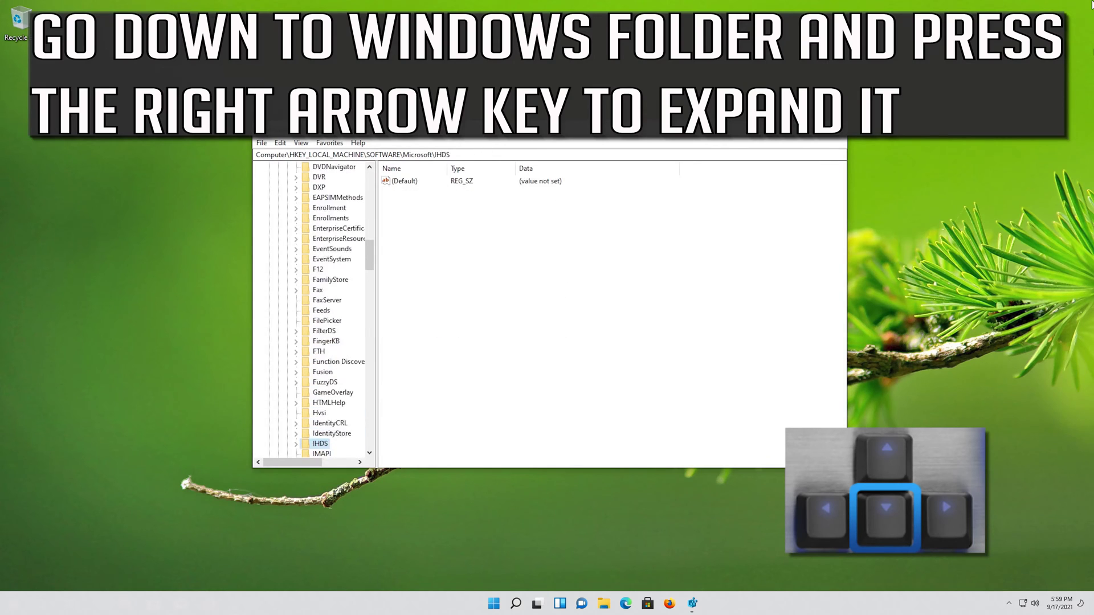
key(Down)
key(Down)
key(Down)
key(Down)
key(Down)
key(Down)
key(Down)
key(Down)
key(Down)
key(Down)
key(Down)
key(Down)
key(Down)
key(Down)
key(Down)
key(Down)
key(Down)
key(Down)
key(Down)
key(Down)
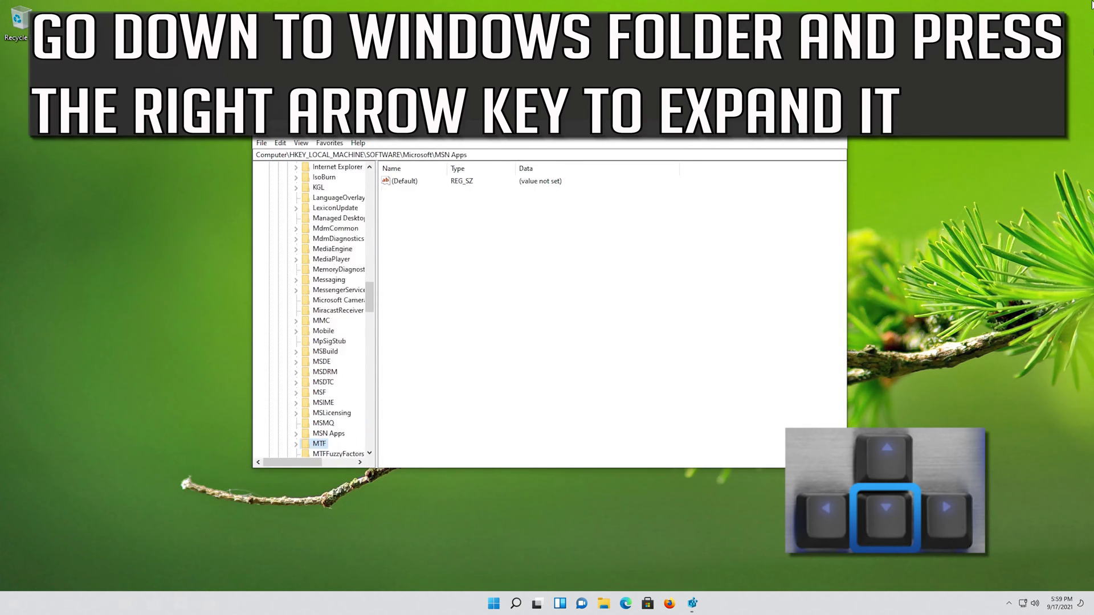
key(Down)
key(Down)
key(Down)
key(Down)
key(Down)
key(Down)
key(Down)
key(Down)
key(Down)
key(Down)
key(Down)
key(Down)
key(Down)
key(Down)
key(Down)
key(Down)
key(Down)
key(Down)
key(Down)
key(Down)
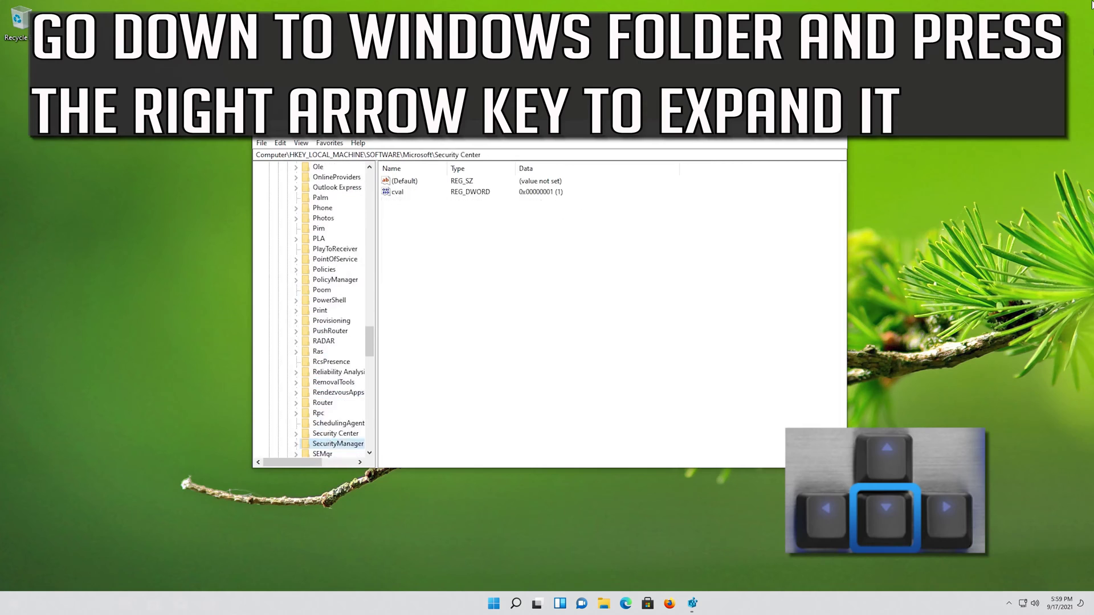
key(Down)
key(Down)
key(Down)
key(Down)
key(Down)
key(Down)
key(Down)
key(Down)
key(Down)
key(Down)
key(Down)
key(Down)
key(Down)
key(Down)
key(Down)
key(Down)
key(Down)
key(Down)
key(Down)
key(Down)
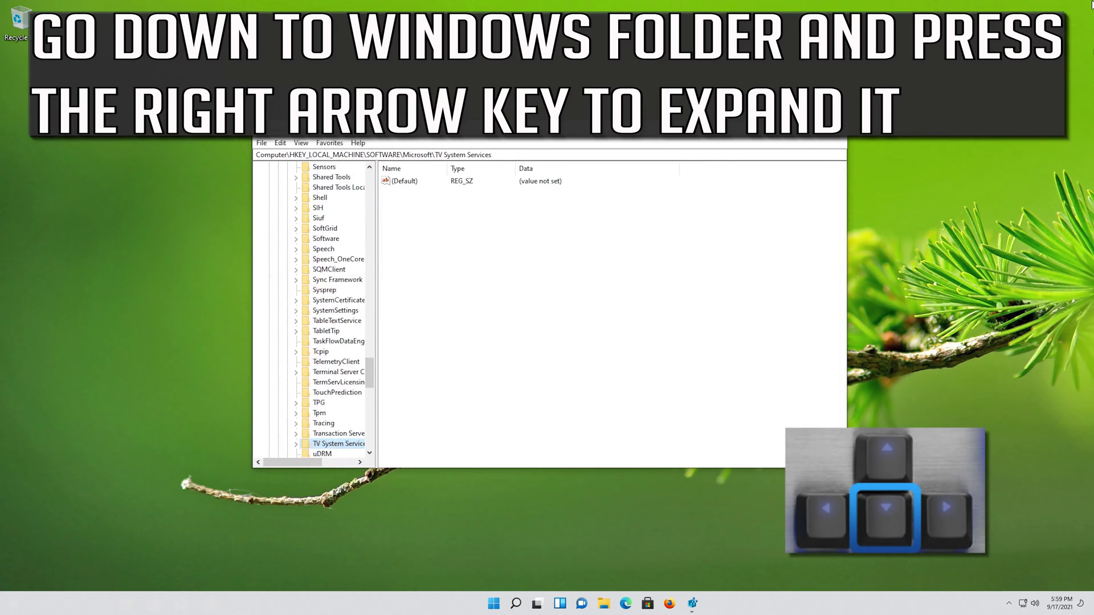
key(Down)
key(Down)
key(Down)
key(Down)
key(Down)
key(Down)
key(Down)
key(Down)
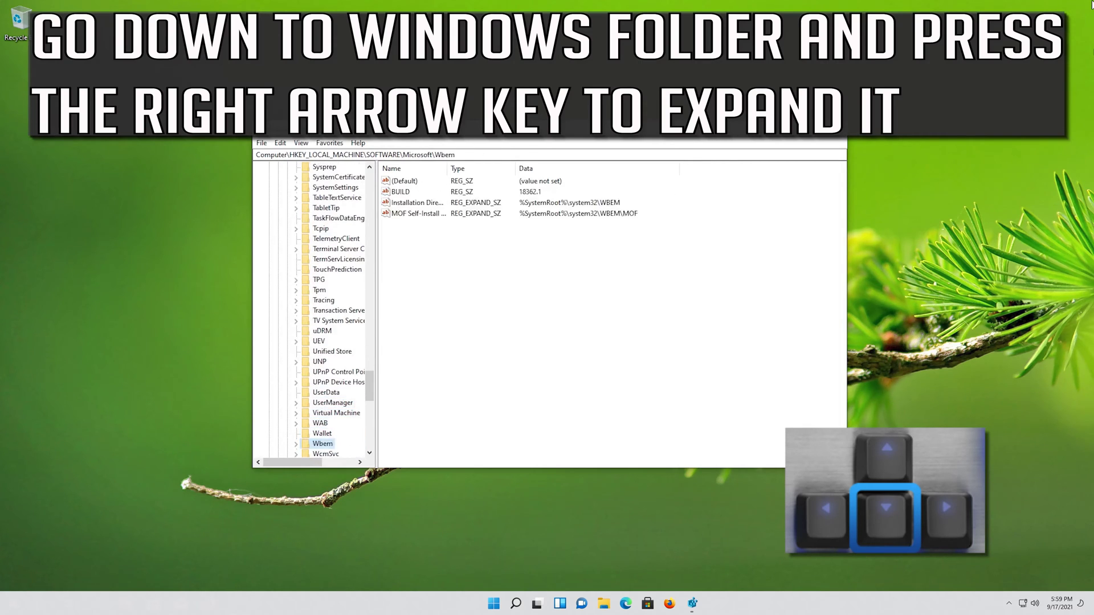
key(Up)
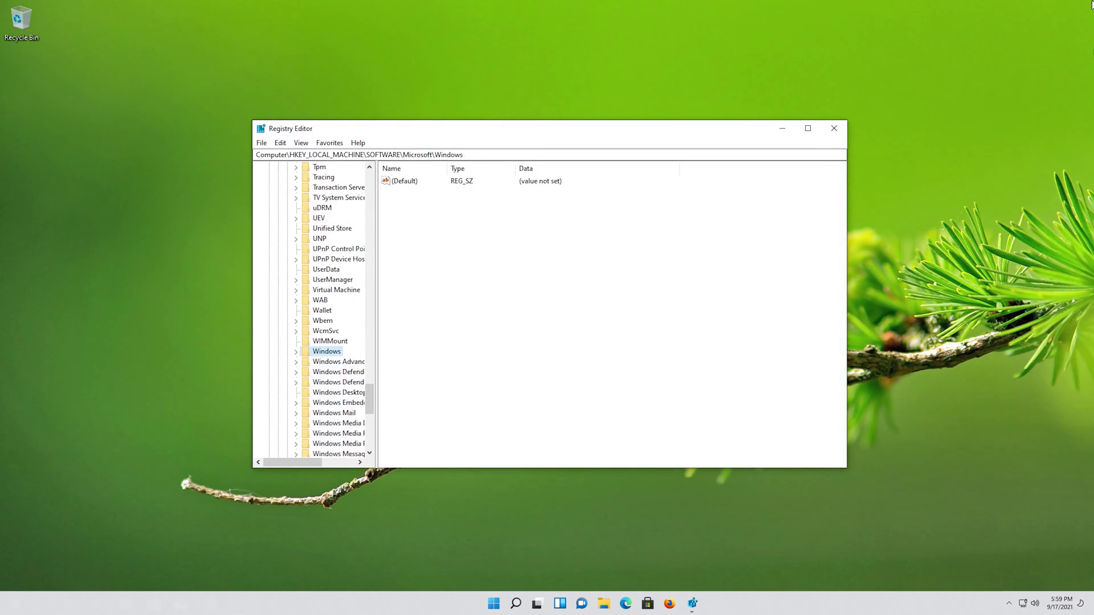
Step: Expand Windows and CurrentVersion, then select and expand the Policies key
key(Right)
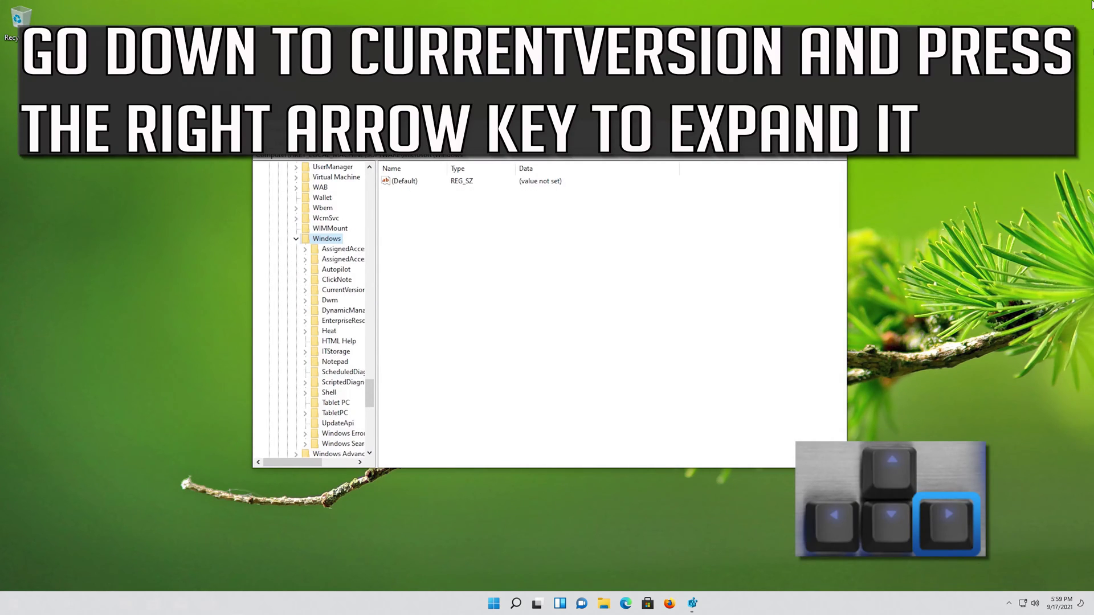
key(Down)
key(Down)
key(Down)
key(Down)
key(Down)
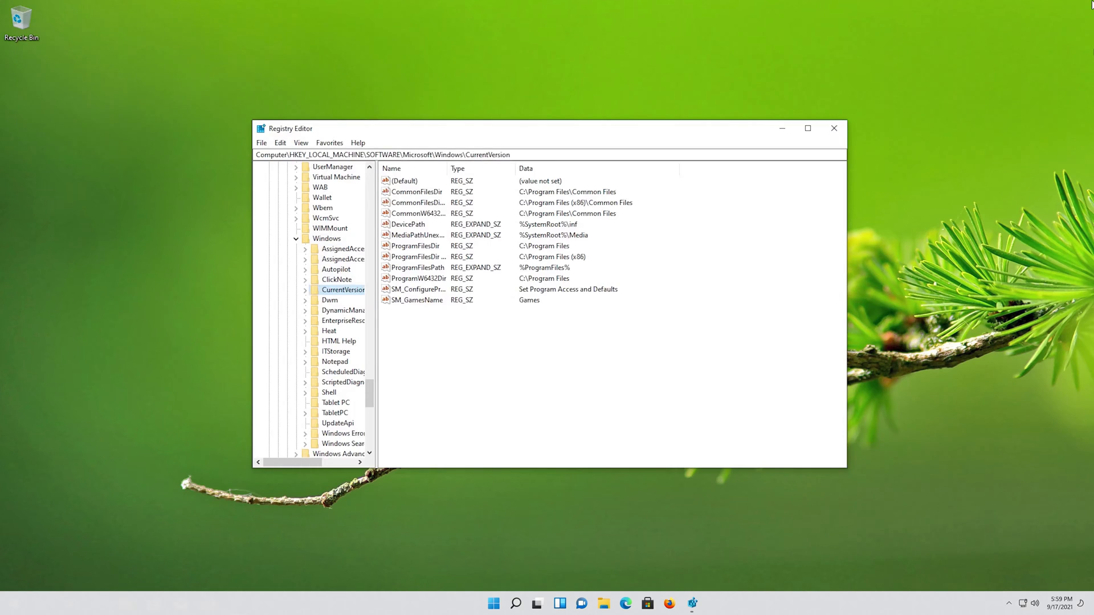
key(Right)
key(Down)
key(Down)
key(Down)
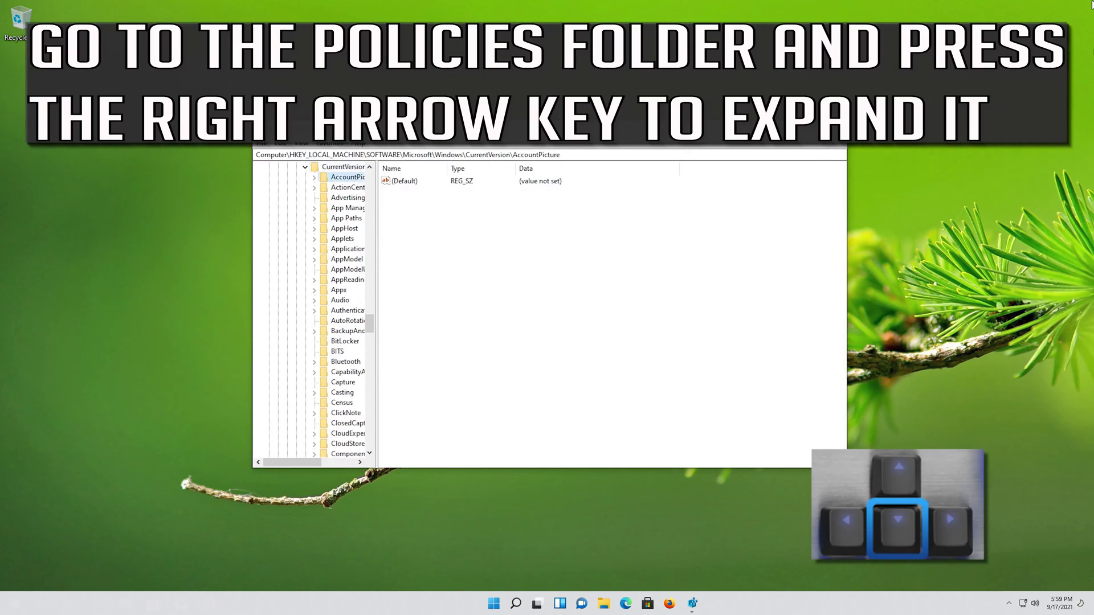
key(Down)
key(Down)
key(Down)
key(Down)
key(Down)
key(Down)
key(Down)
key(Down)
key(Down)
key(Down)
key(Down)
key(Down)
key(Down)
key(Down)
key(Down)
key(Down)
key(Down)
key(Down)
key(Down)
key(Down)
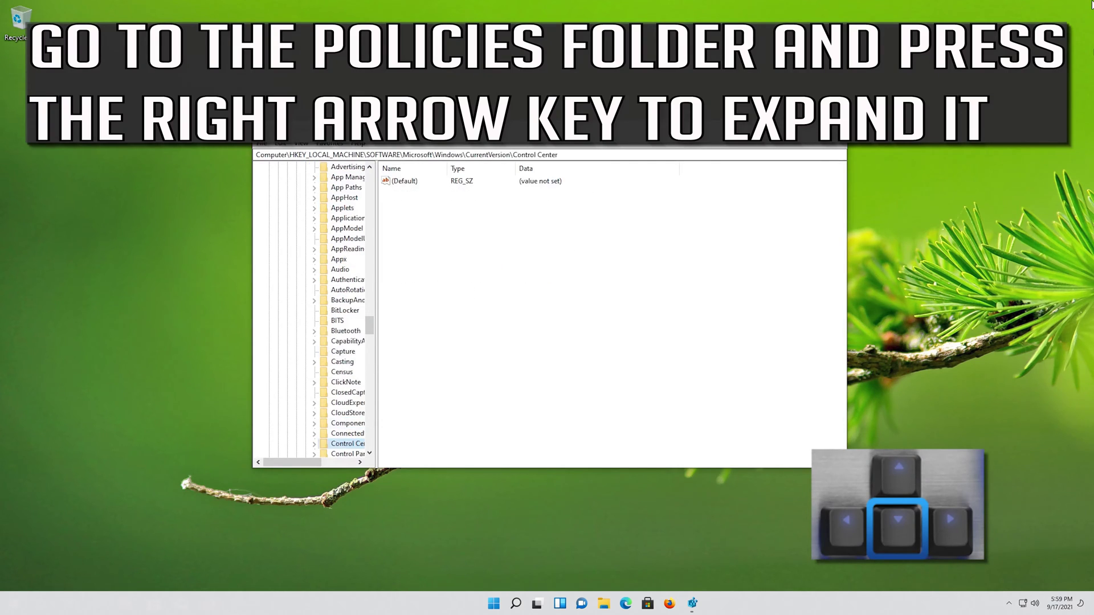
key(Down)
key(Down)
key(Down)
key(Down)
key(Down)
key(Down)
key(Down)
key(Down)
key(Down)
key(Down)
key(Down)
key(Down)
key(Down)
key(Down)
key(Down)
key(Down)
key(Down)
key(Down)
key(Down)
key(Down)
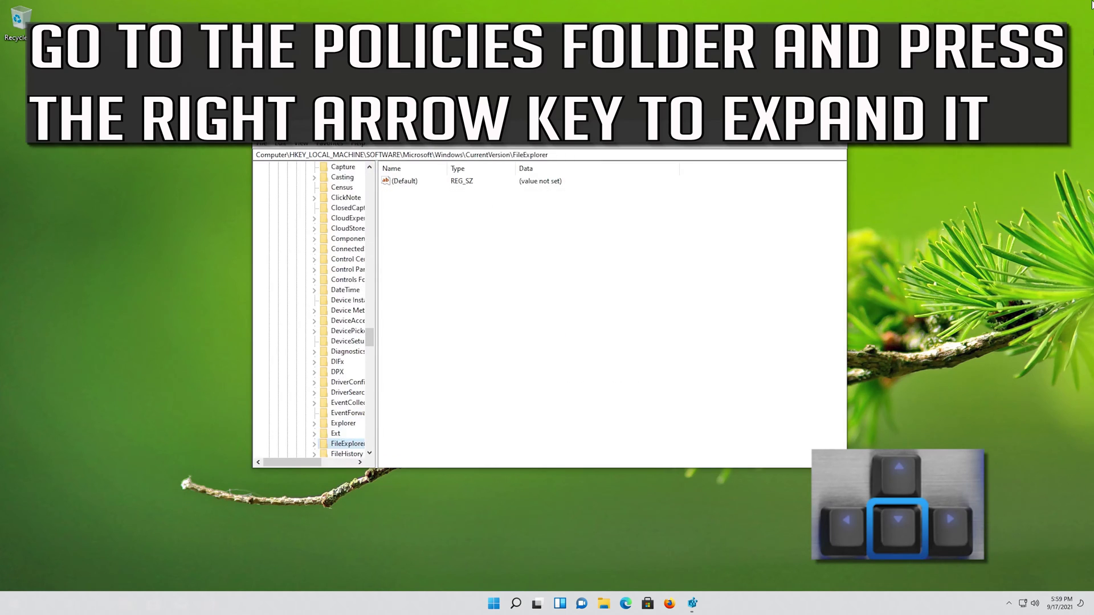
key(Down)
key(Down)
key(Down)
key(Down)
key(Down)
key(Down)
key(Down)
key(Down)
key(Down)
key(Down)
key(Down)
key(Down)
key(Down)
key(Down)
key(Down)
key(Down)
key(Down)
key(Down)
key(Down)
key(Down)
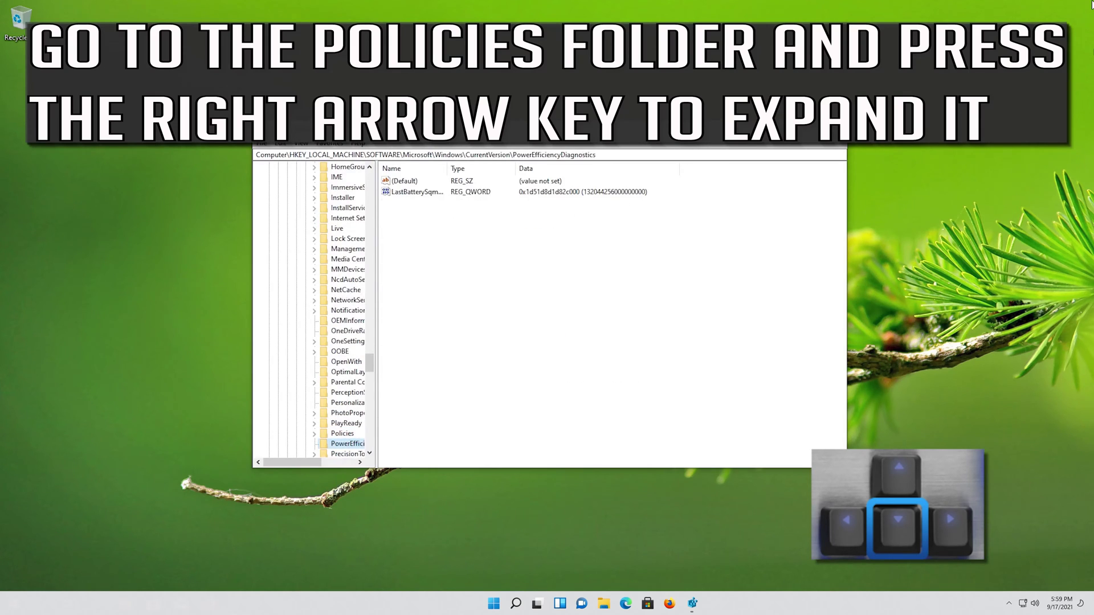
key(Down)
key(Down)
key(Down)
key(Down)
key(Down)
key(Down)
key(Down)
key(Down)
key(Down)
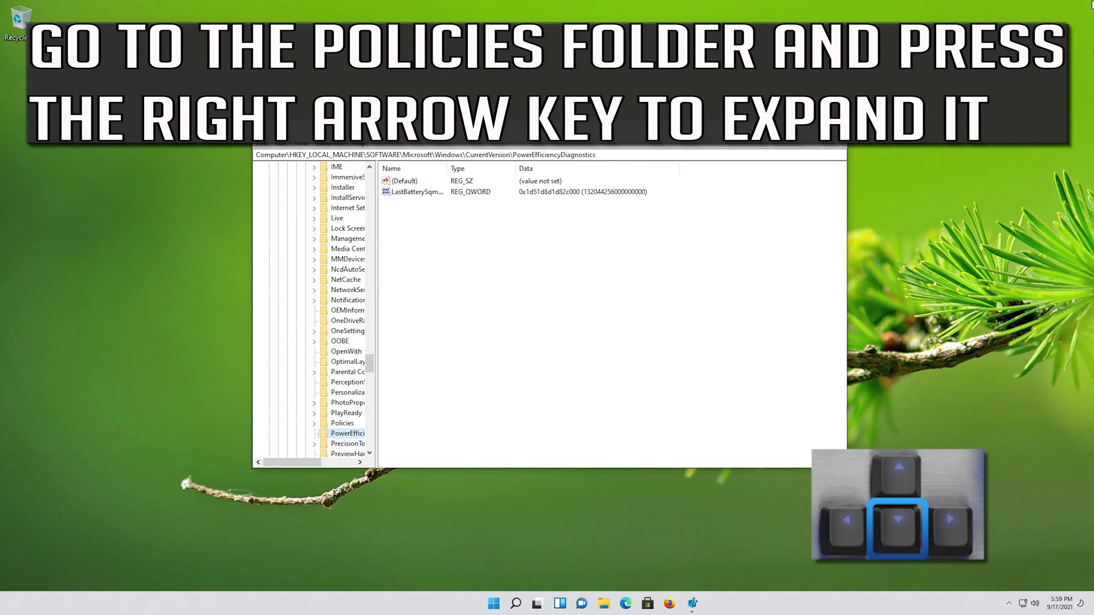
key(Up)
key(Up)
key(Up)
key(Up)
key(Up)
key(Up)
key(Up)
key(Up)
key(Up)
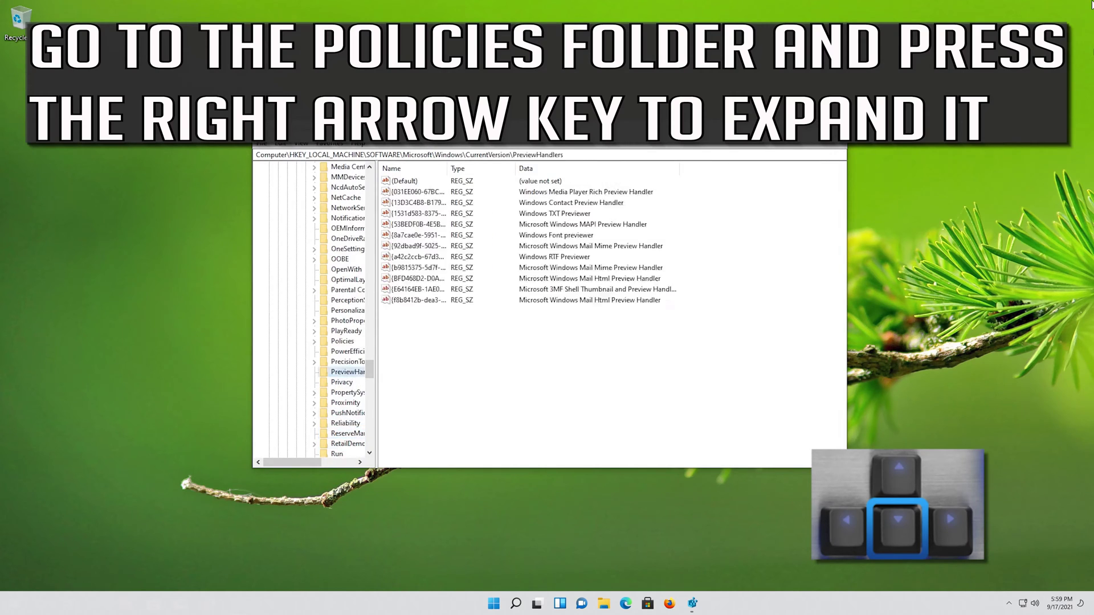
key(Right)
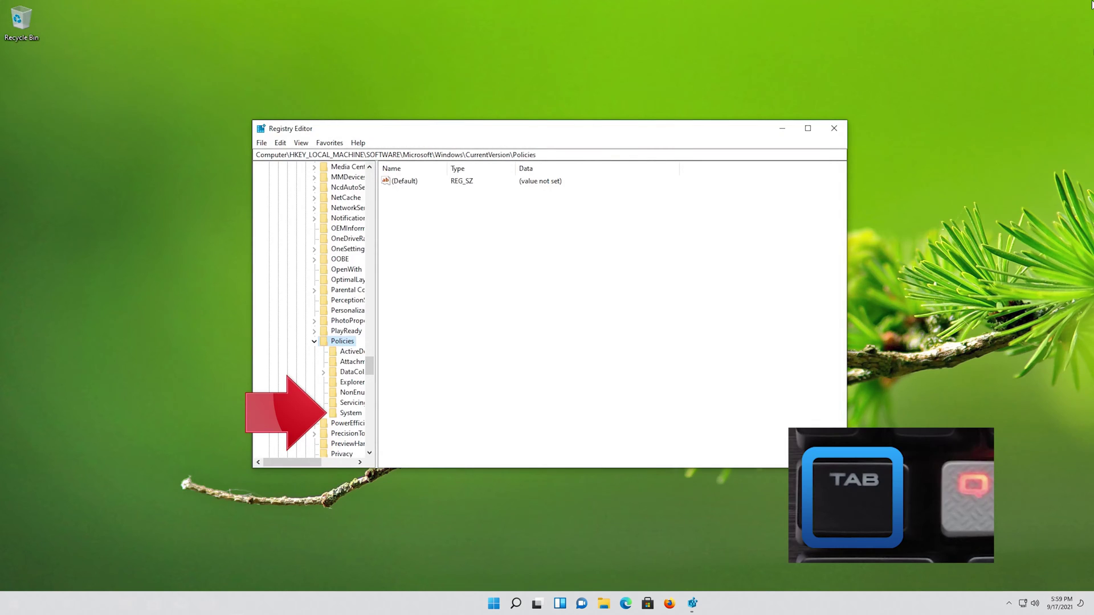
Step: Select Policies\System and open its EnableCursorSuppression DWORD value for editing
key(Down)
key(Down)
key(Down)
key(Down)
key(Down)
key(Down)
key(Down)
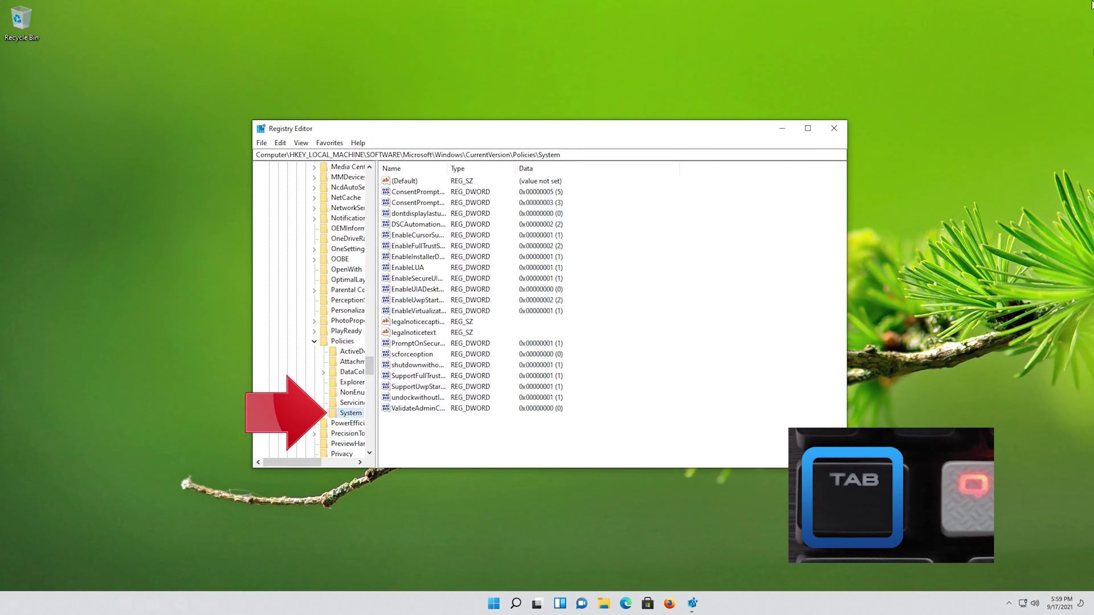
key(Tab)
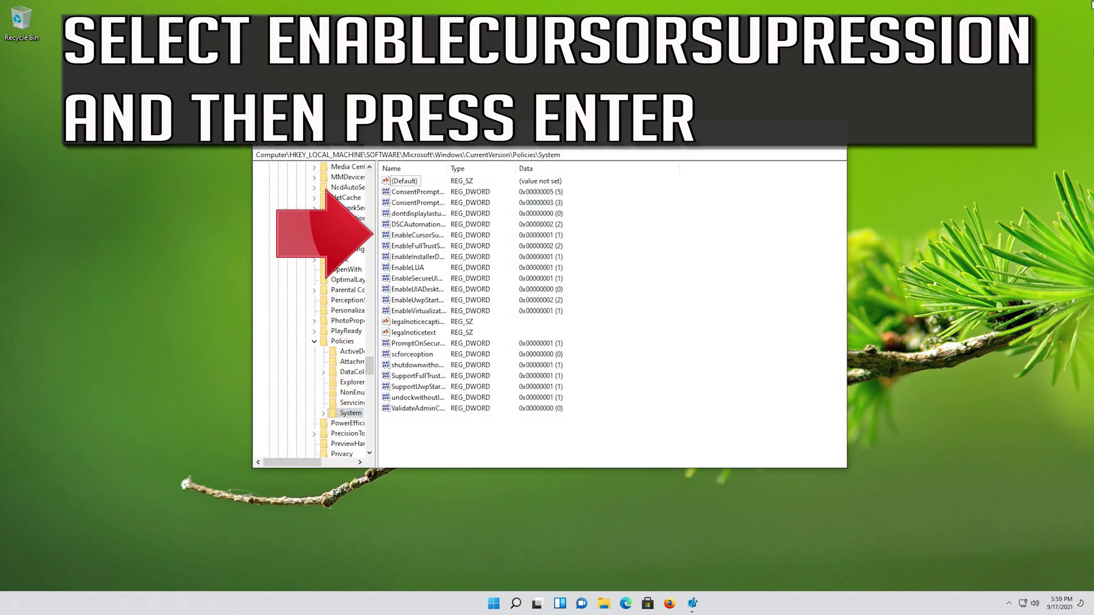
key(Down)
key(Down)
key(Down)
key(Down)
key(Down)
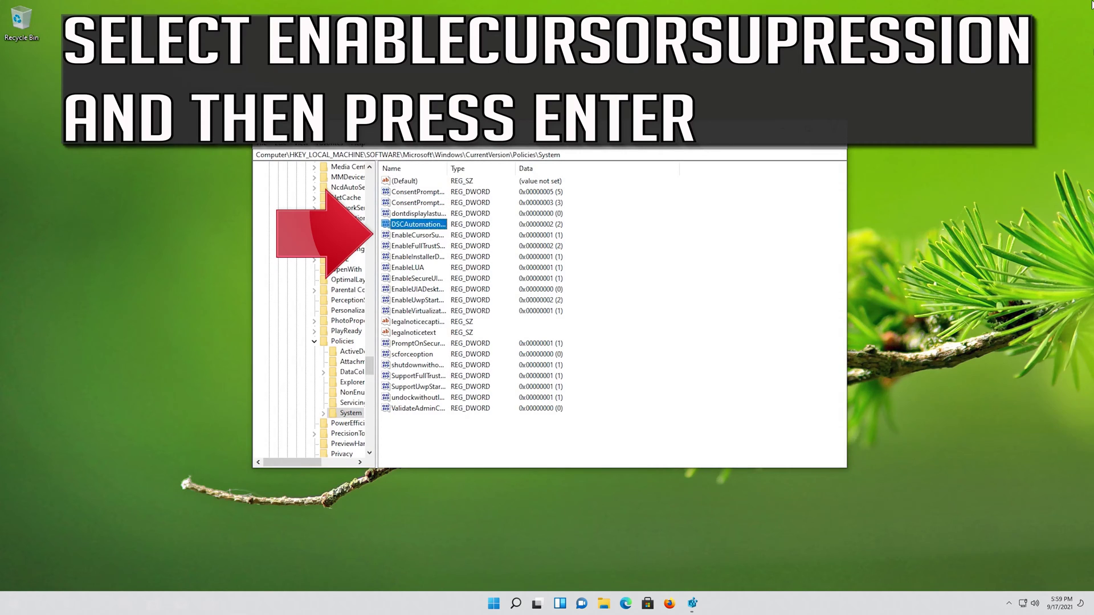
key(Return)
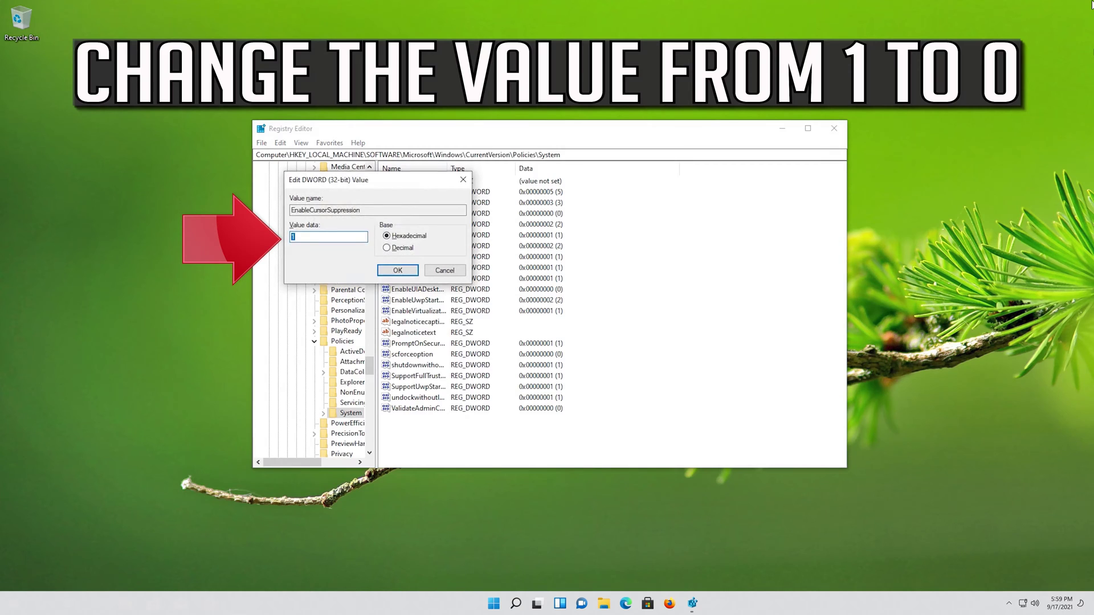
Step: Change EnableCursorSuppression data from 1 to 0, then bring up the Ctrl+Alt+Del security screen
text(0)
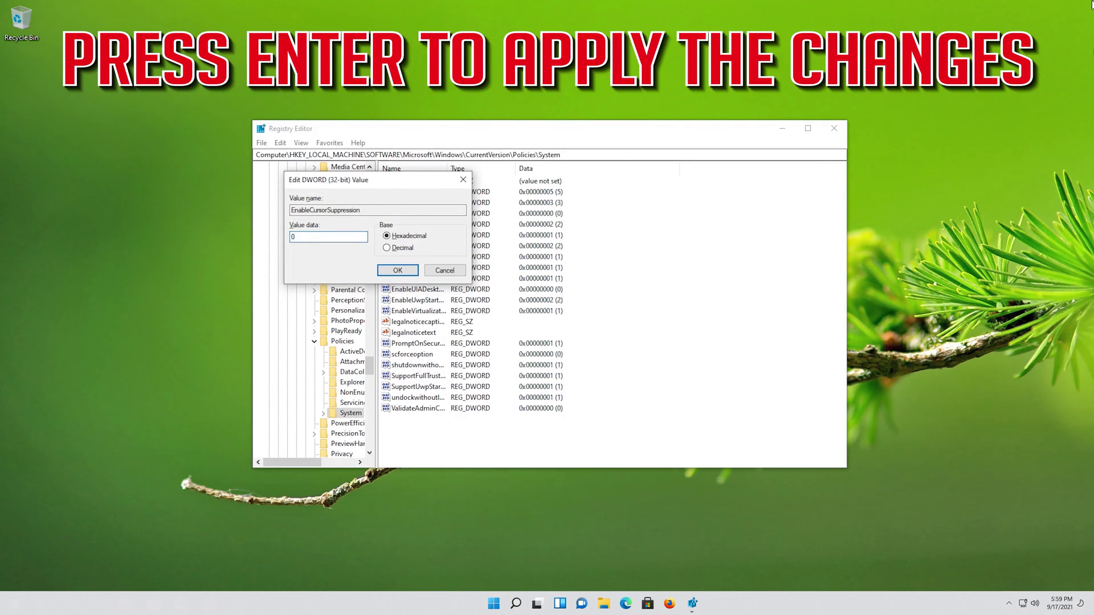
key(Return)
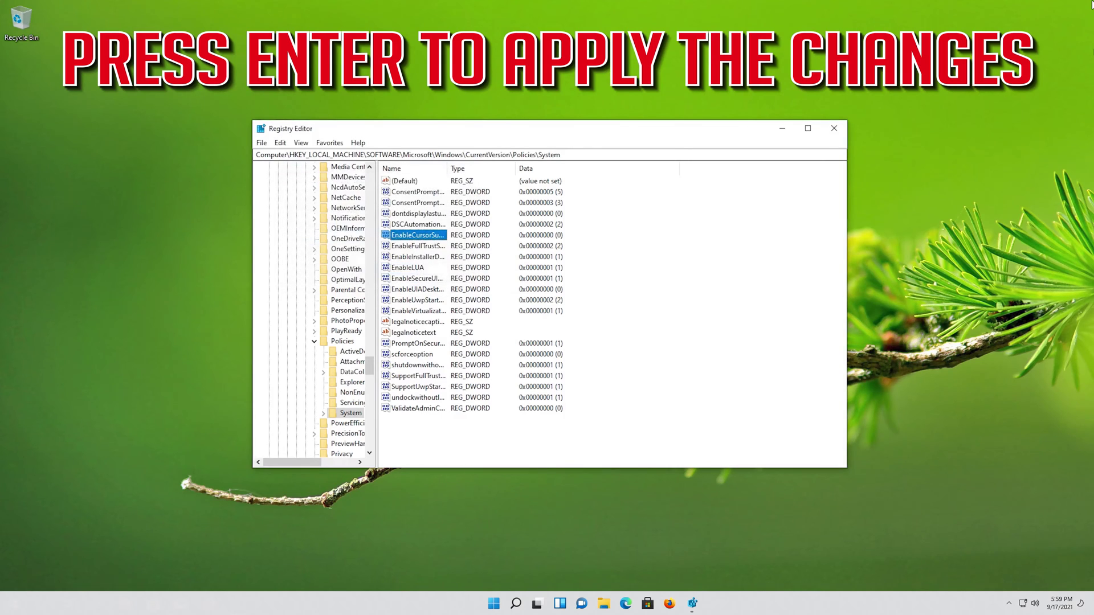
key(ctrl+alt+Delete)
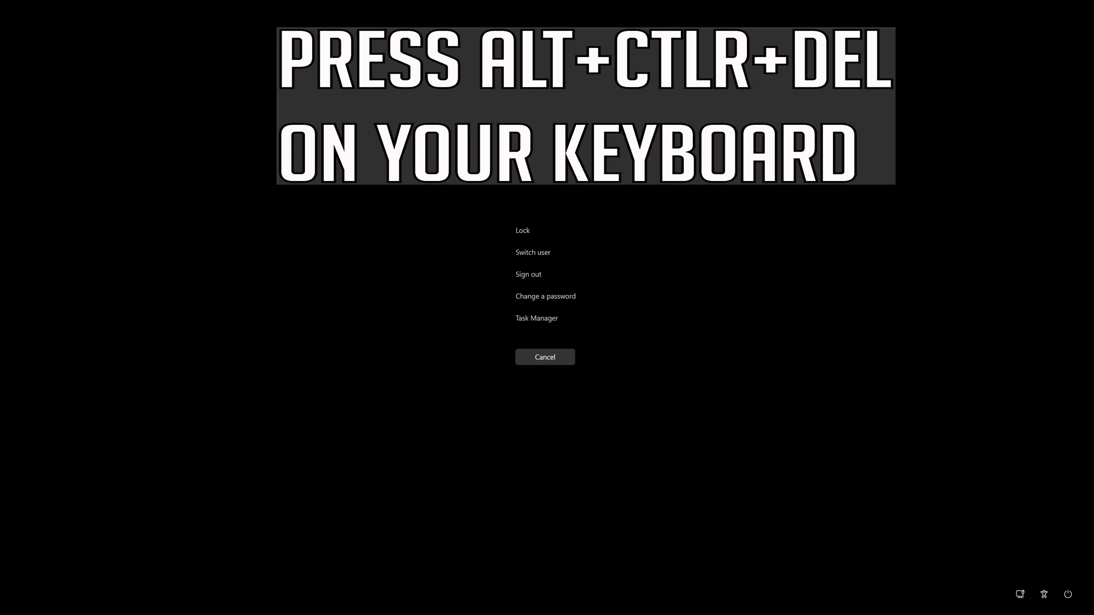
Step: Choose Restart from the security screen's power menu to reboot the PC
key(Tab)
key(Tab)
key(Tab)
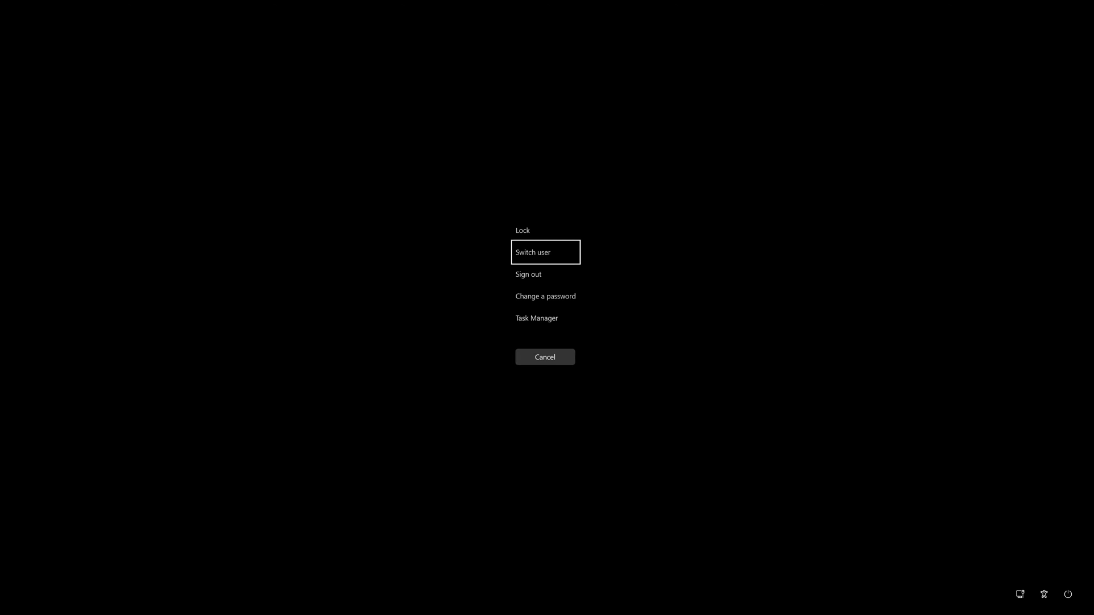
key(Tab)
key(Tab)
key(Tab)
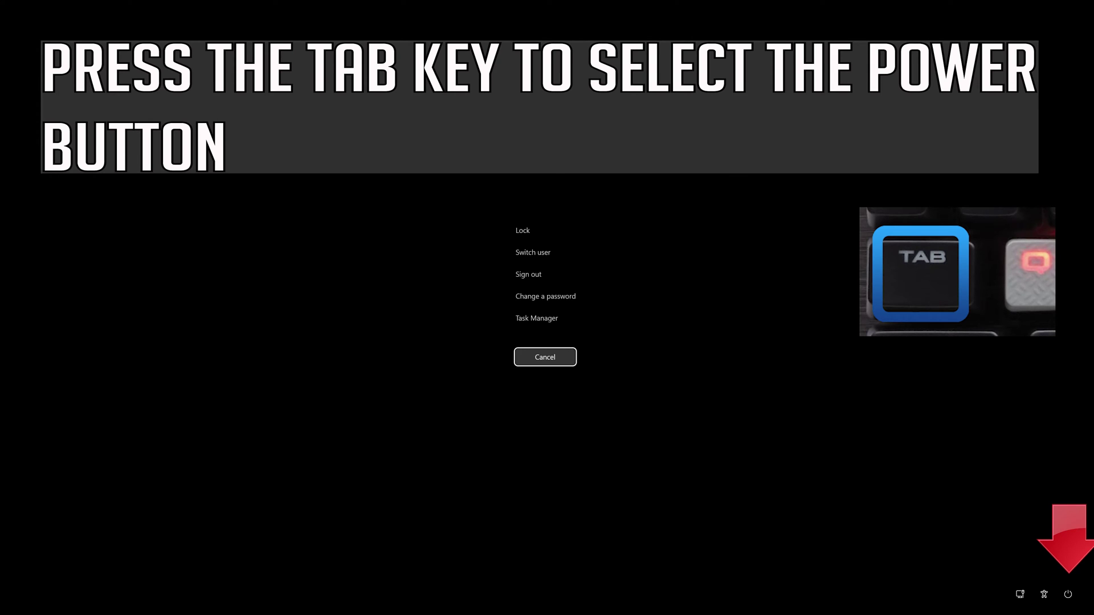
key(Tab)
key(Tab)
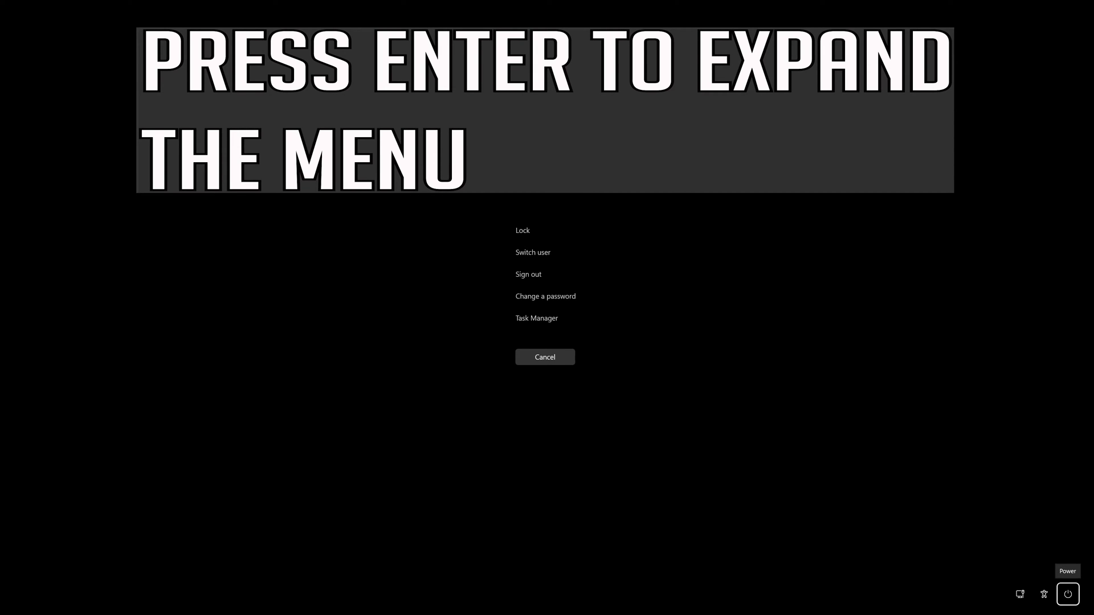
key(Return)
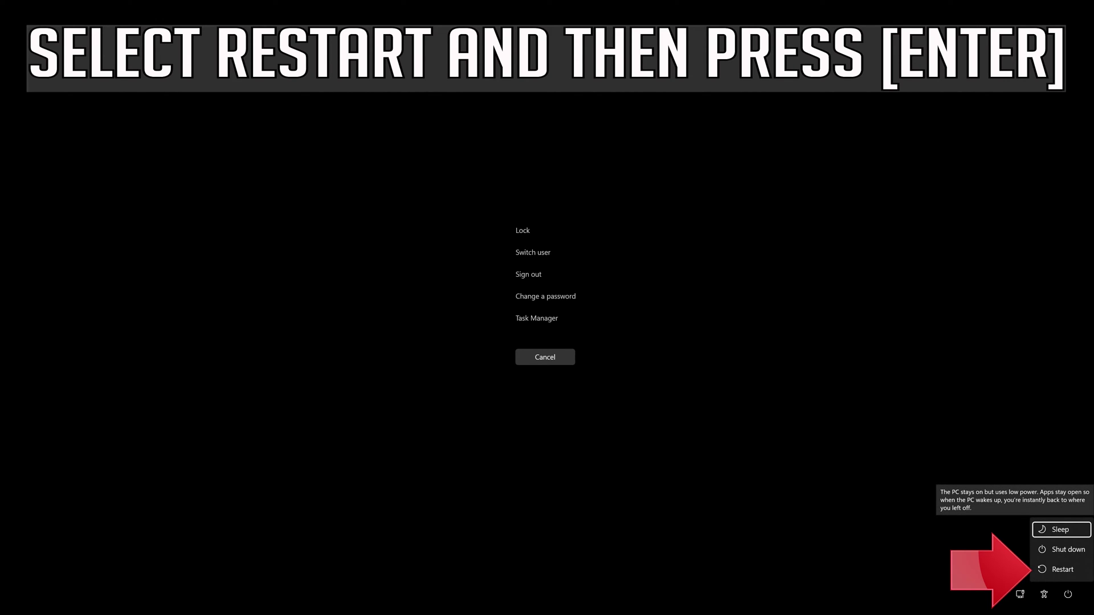
key(Down)
key(Down)
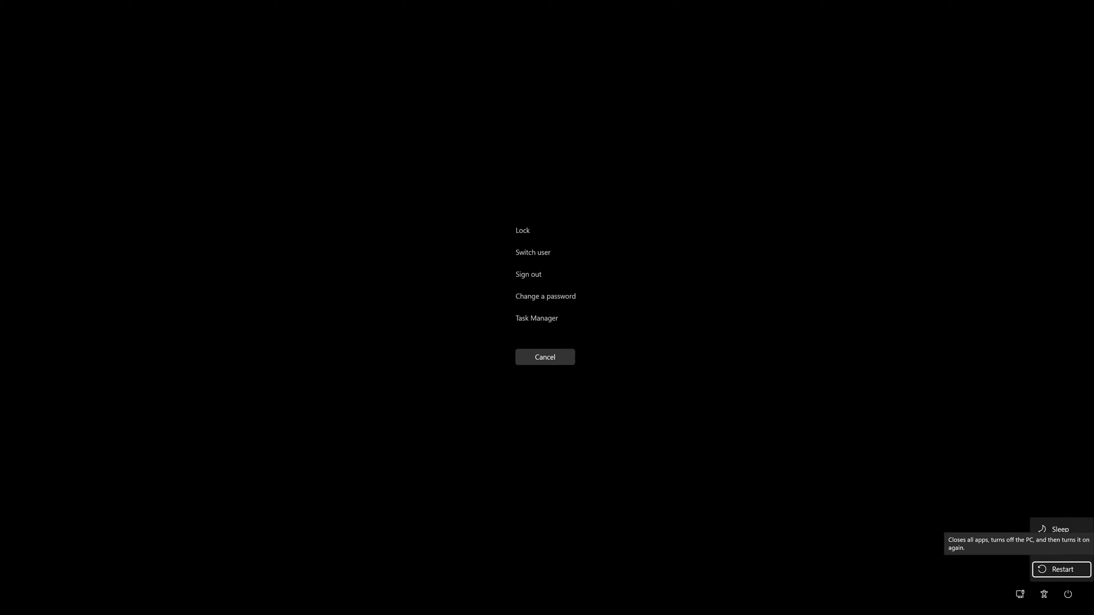
key(Return)
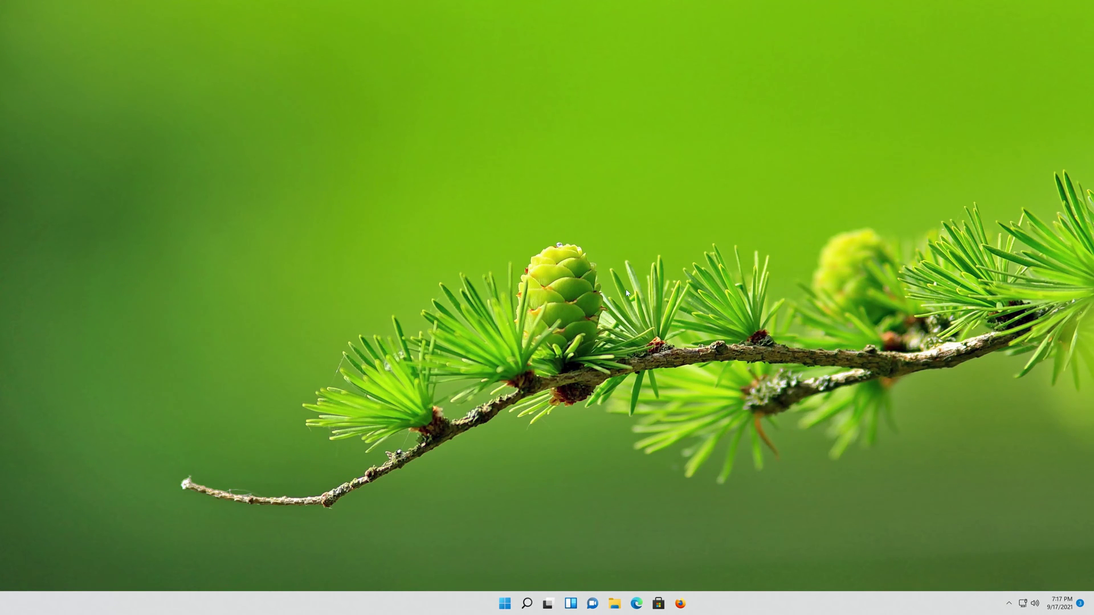
Step: Back on the desktop after the restart, open the Start menu
drag(438, 252, 377, 386)
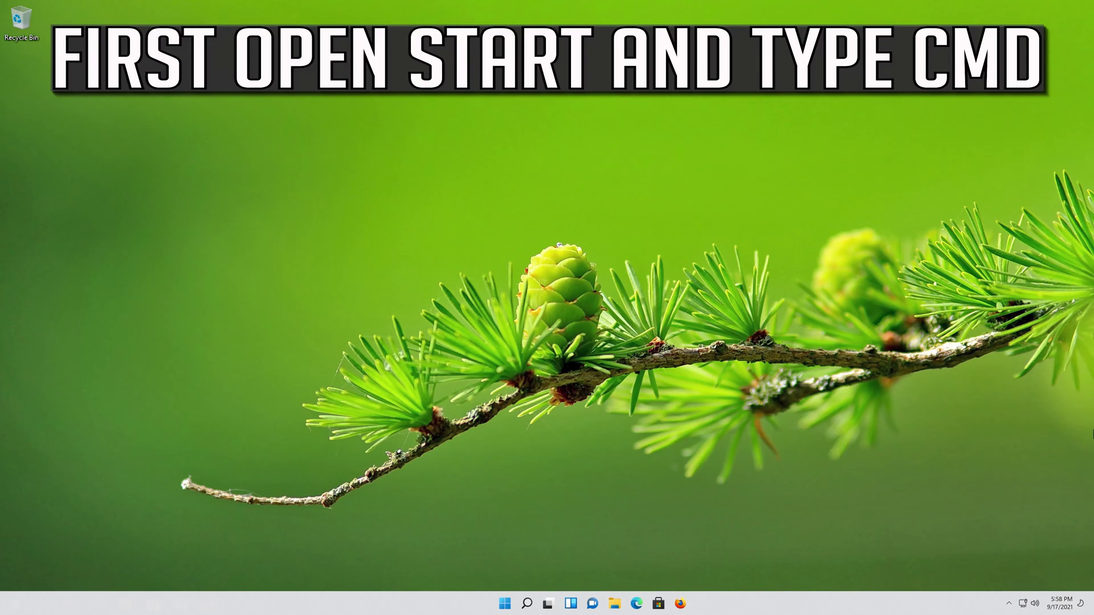
key(super)
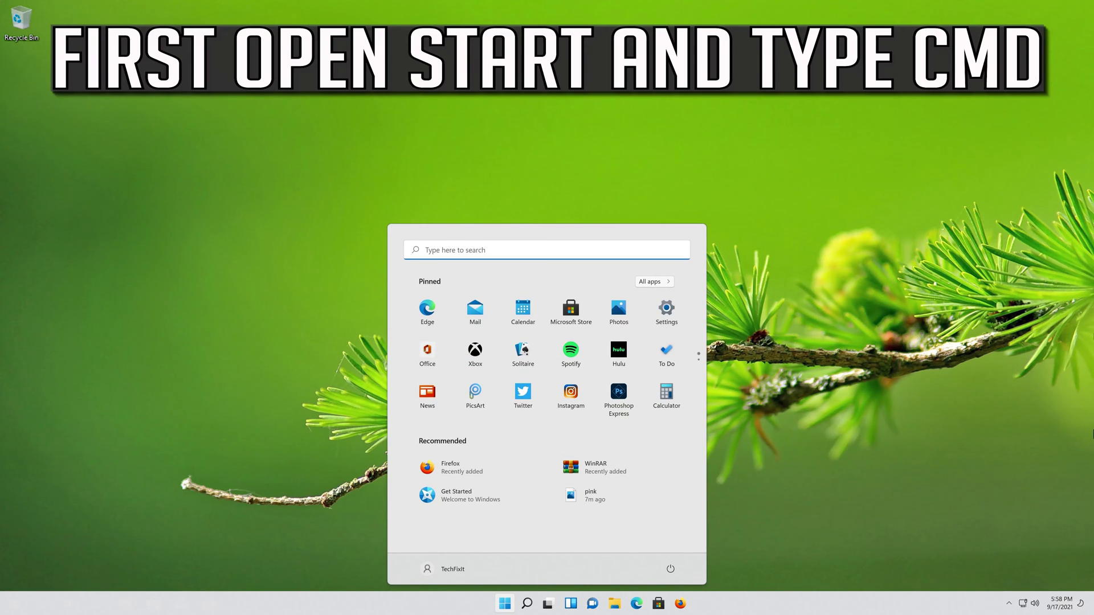
Step: Search 'cmd' in the Start menu and open Command Prompt
text(cmd)
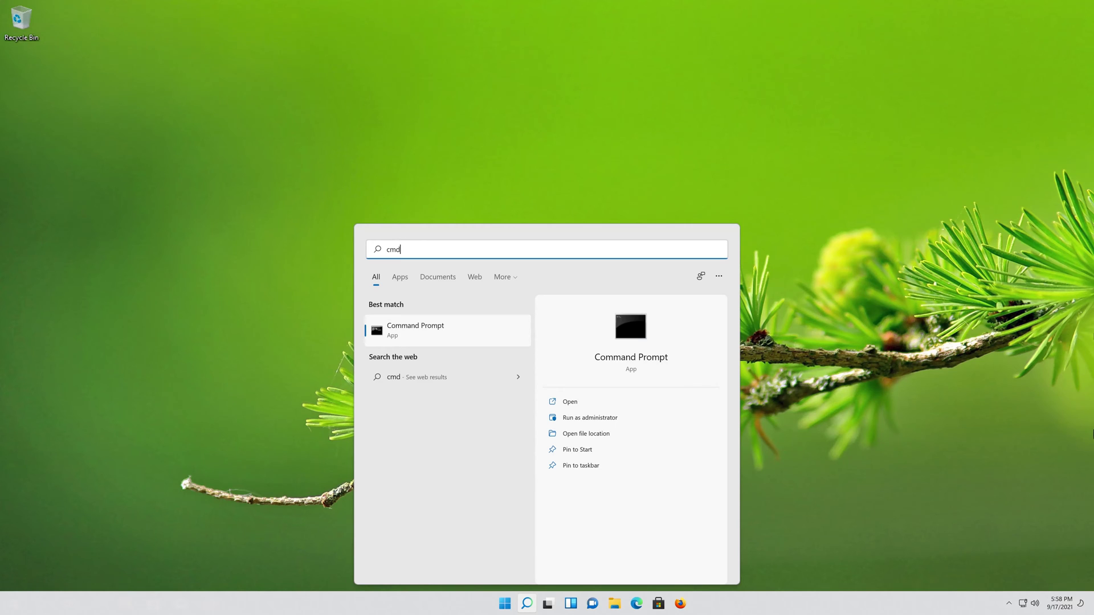
key(Return)
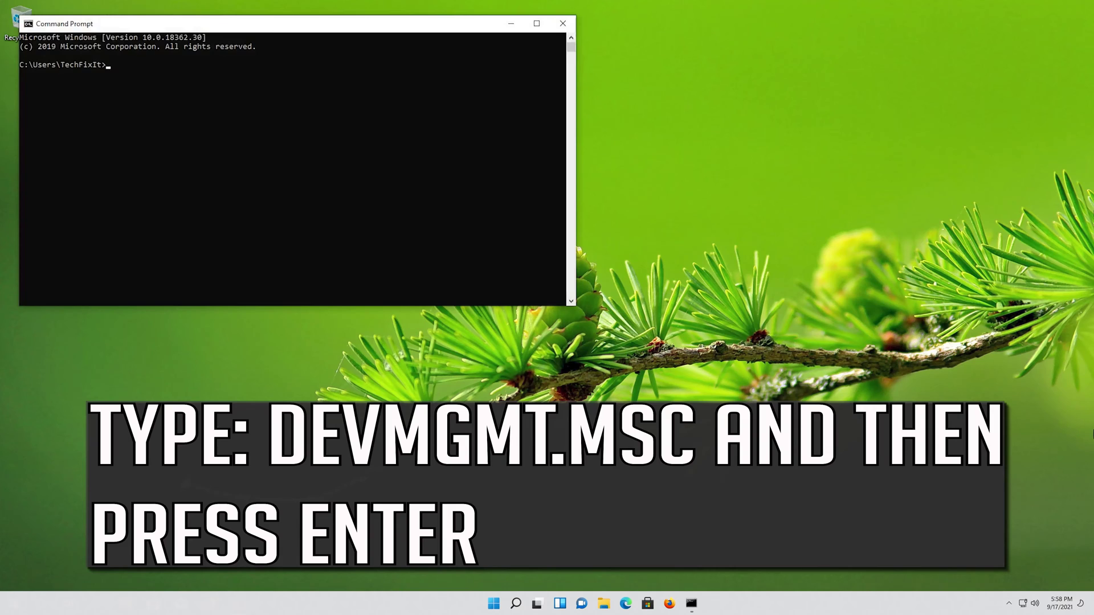
Step: Run devmgmt.msc in Command Prompt to launch Device Manager
text(devmgmt.msc)
key(Return)
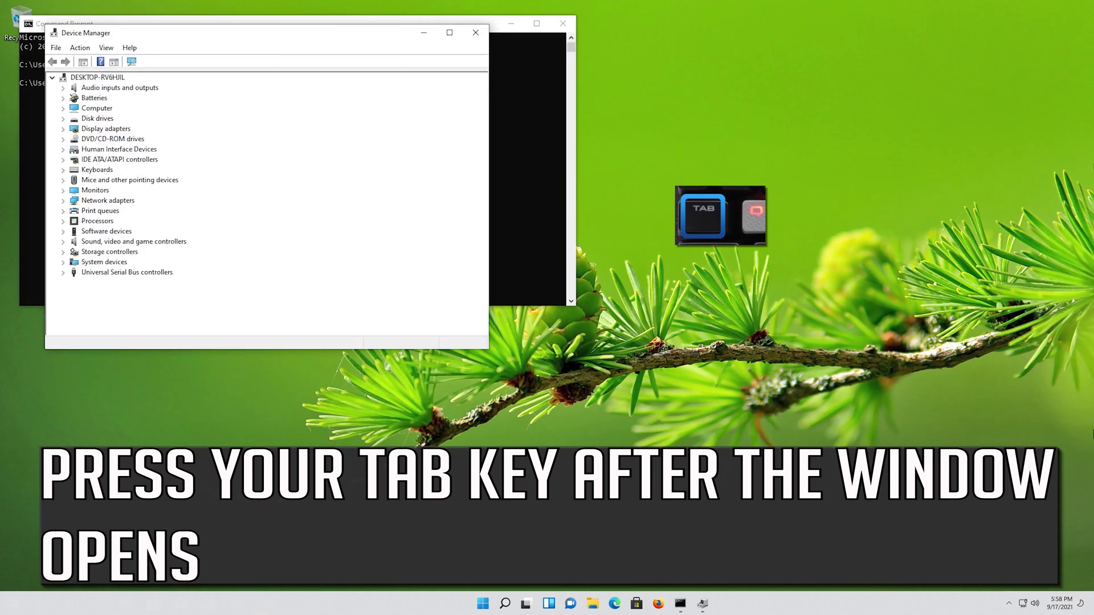
Step: Open the Microsoft PS/2 Mouse properties from the Mice and other pointing devices category
key(Tab)
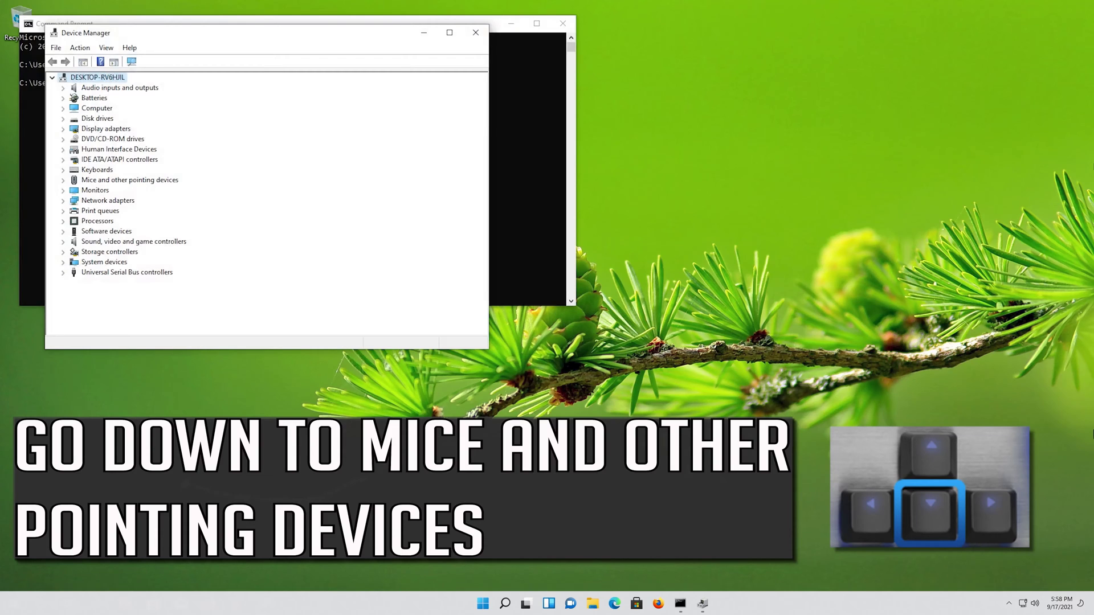
key(Down)
key(Down)
key(Down)
key(Down)
key(Down)
key(Down)
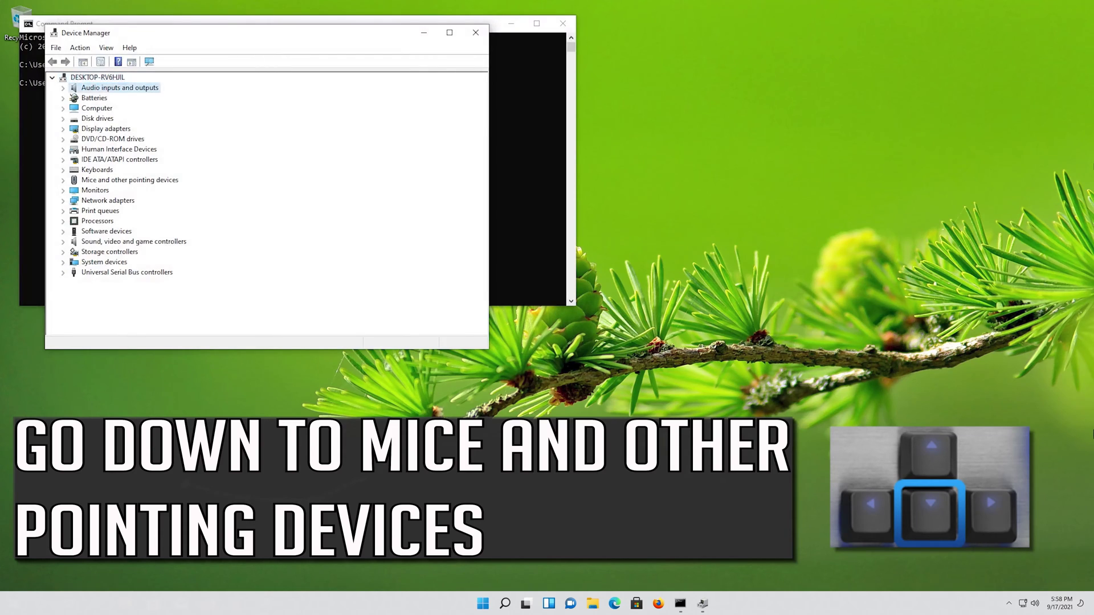
key(Down)
key(Down)
key(Down)
key(Down)
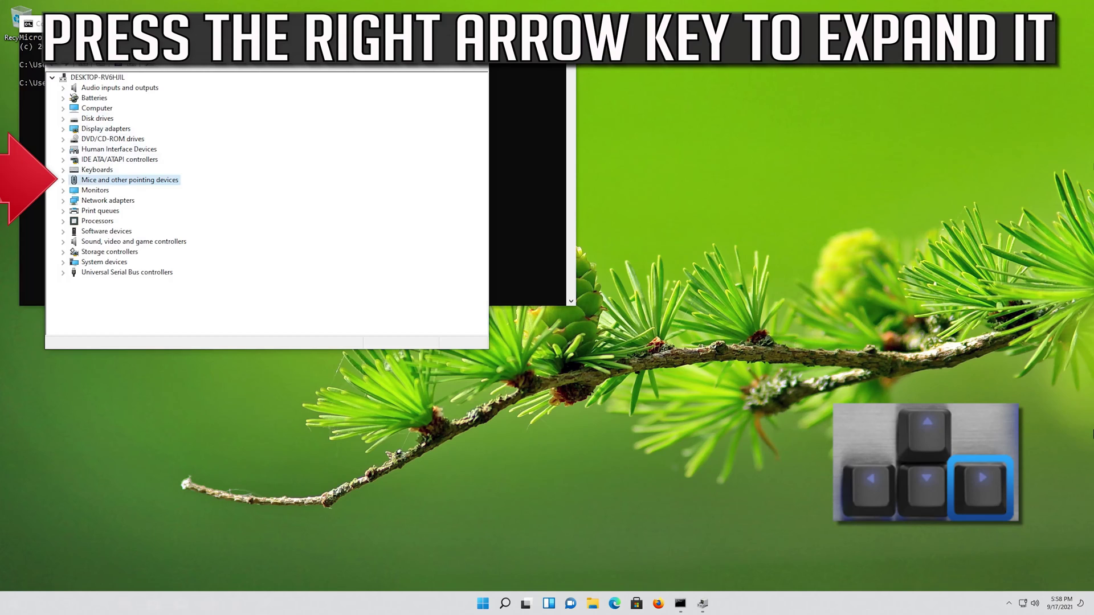
key(Right)
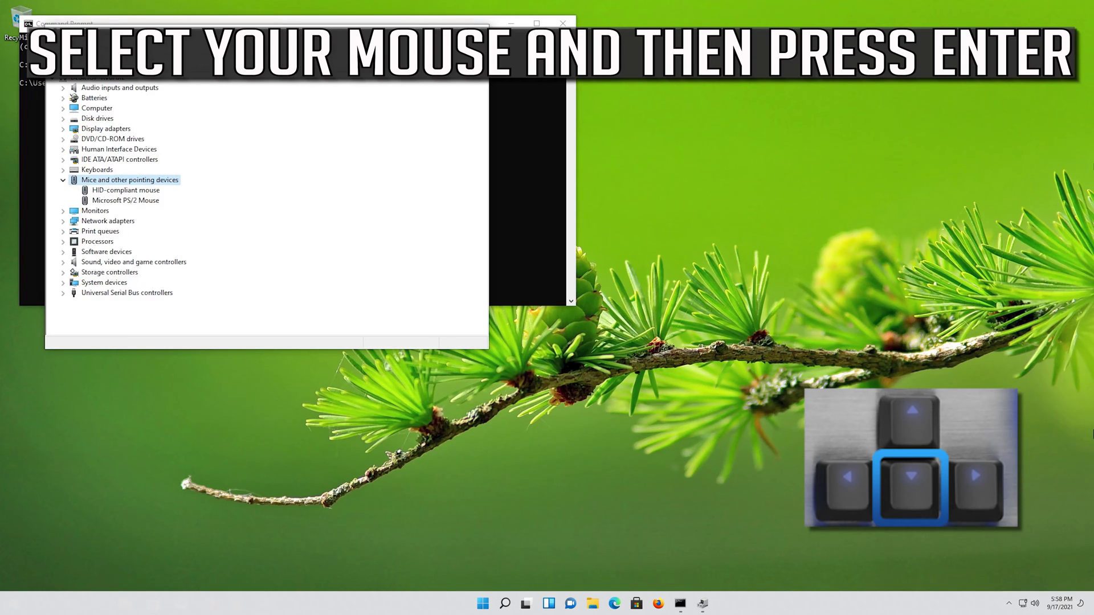
key(Down)
key(Down)
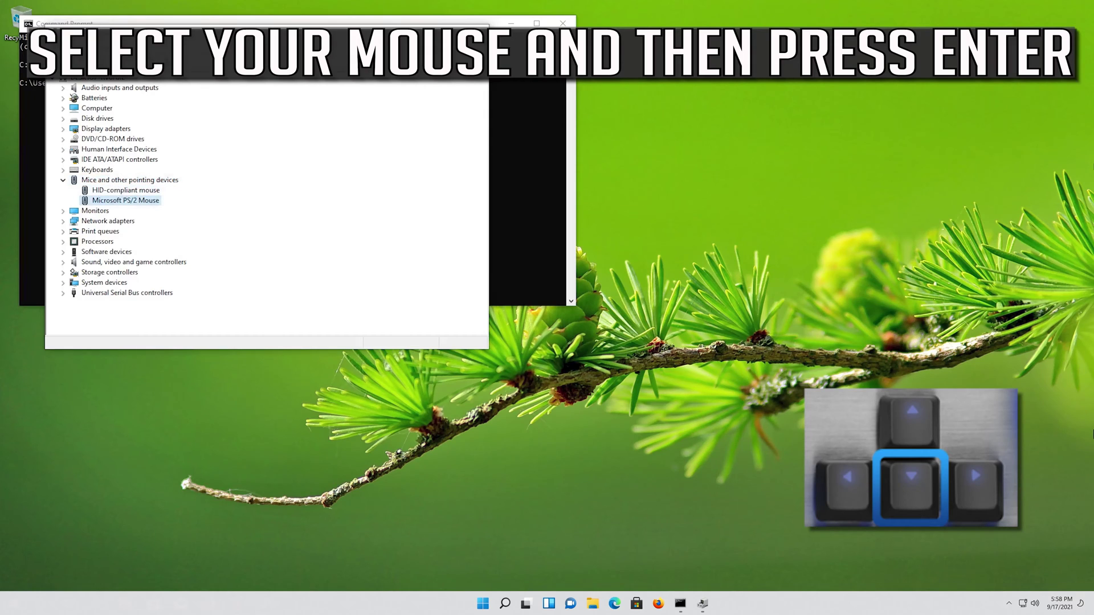
key(Return)
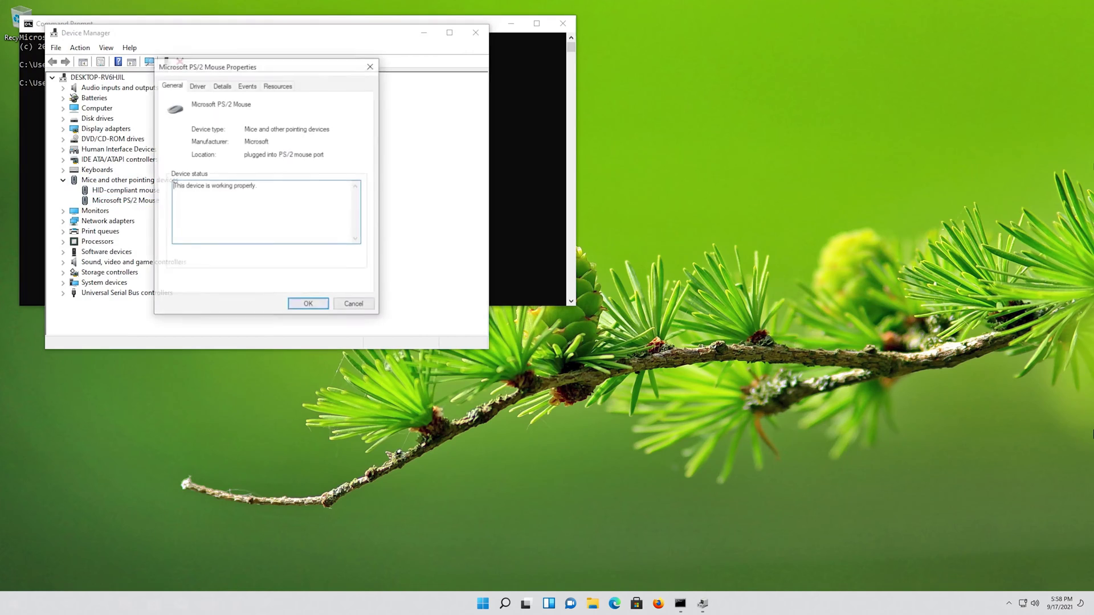
Step: Launch Update Driver from the Microsoft PS/2 Mouse's Driver tab
key(Tab)
key(Tab)
key(Tab)
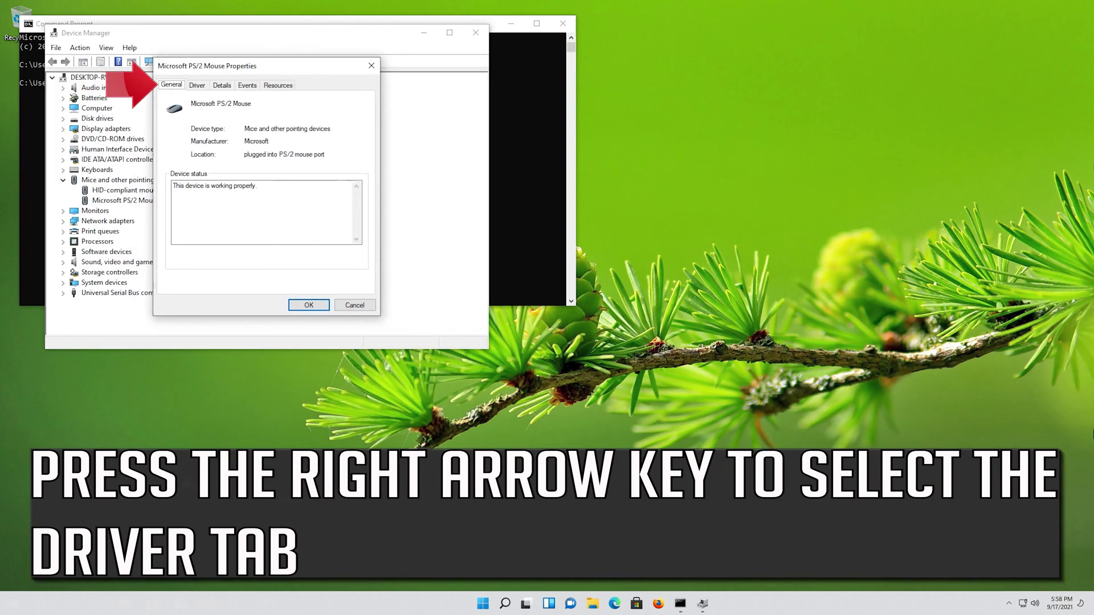
key(Right)
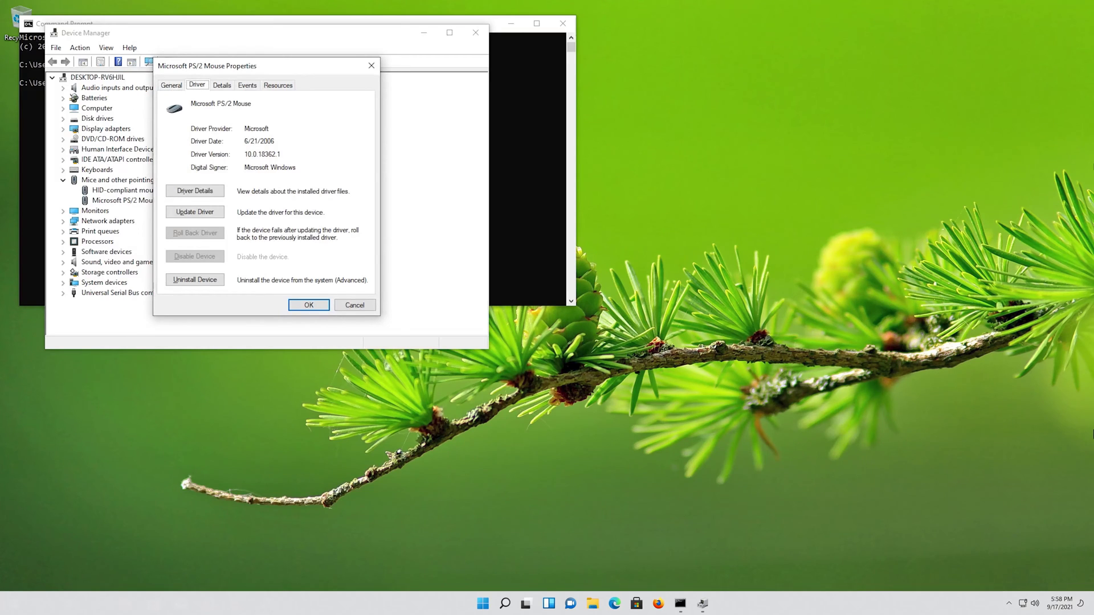
key(Tab)
key(Down)
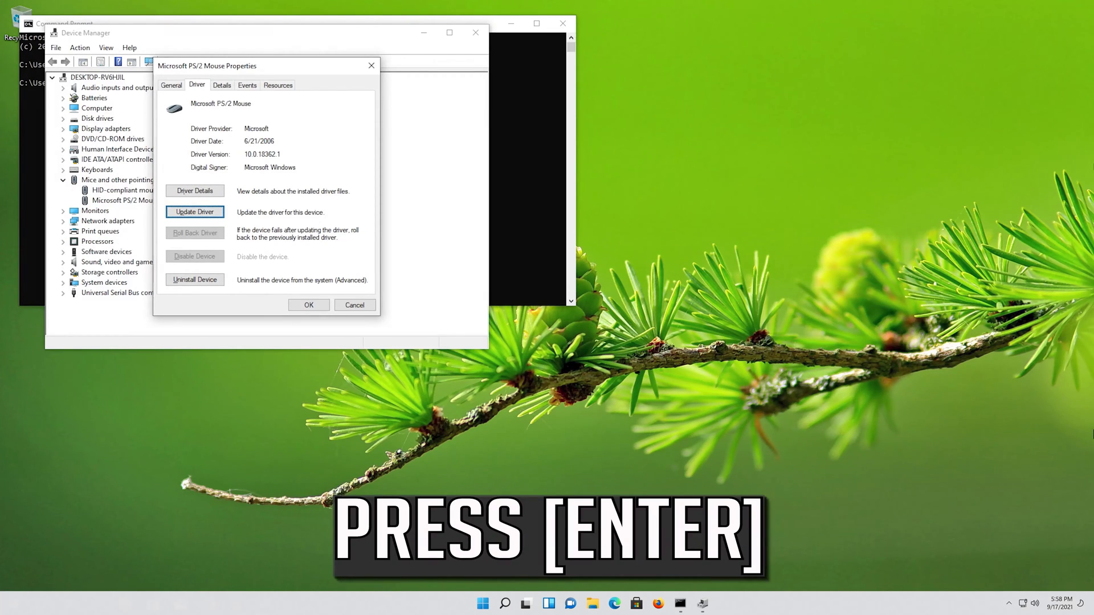
key(Return)
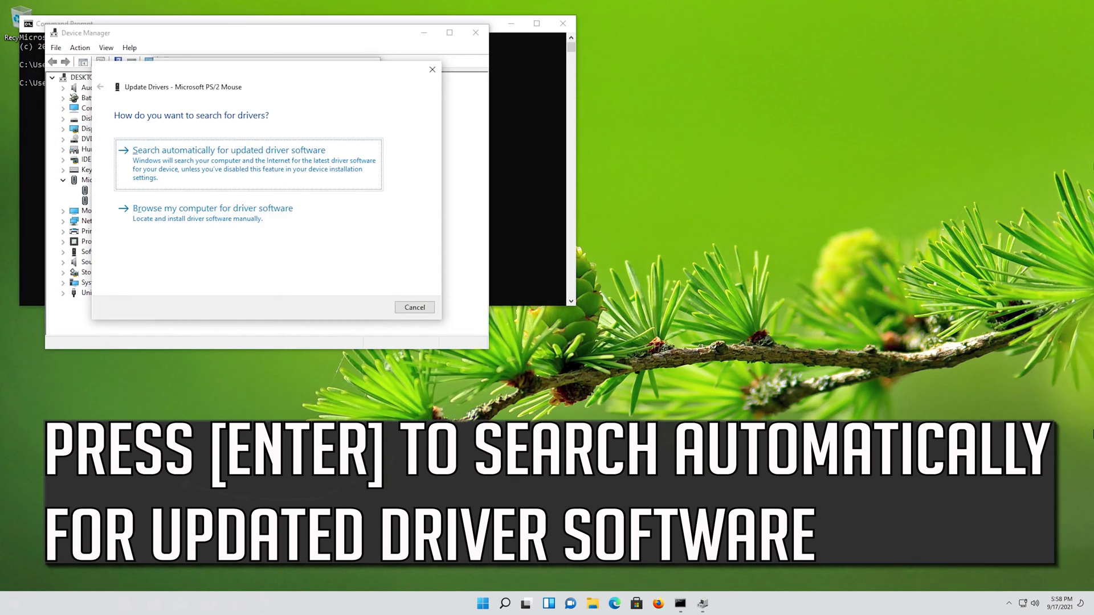
Step: Let Windows search automatically for a newer Microsoft PS/2 Mouse driver, then restart the update wizard
key(Return)
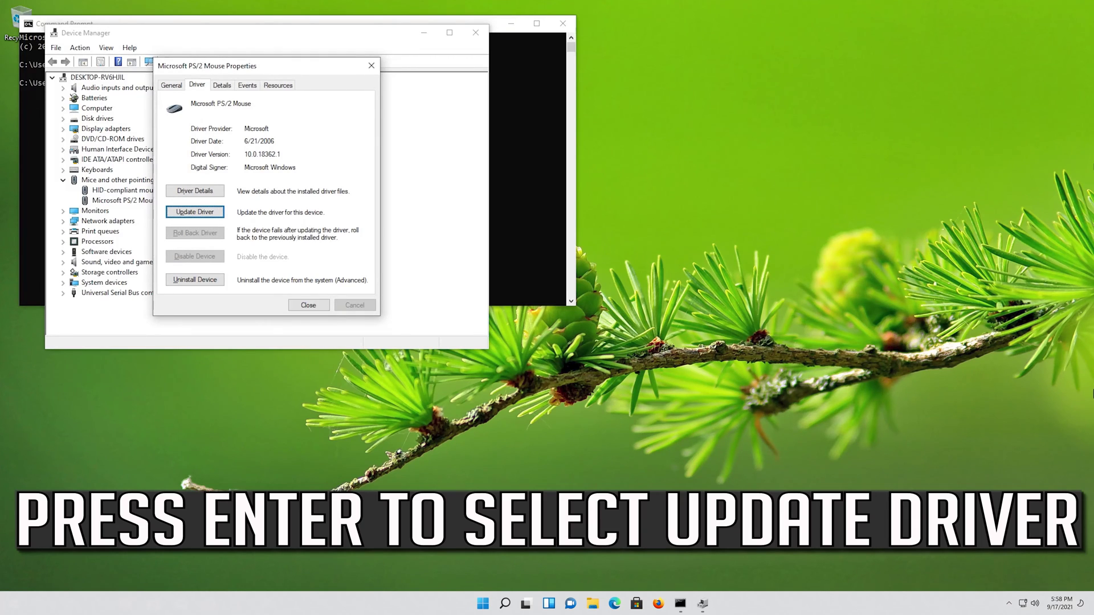
key(Return)
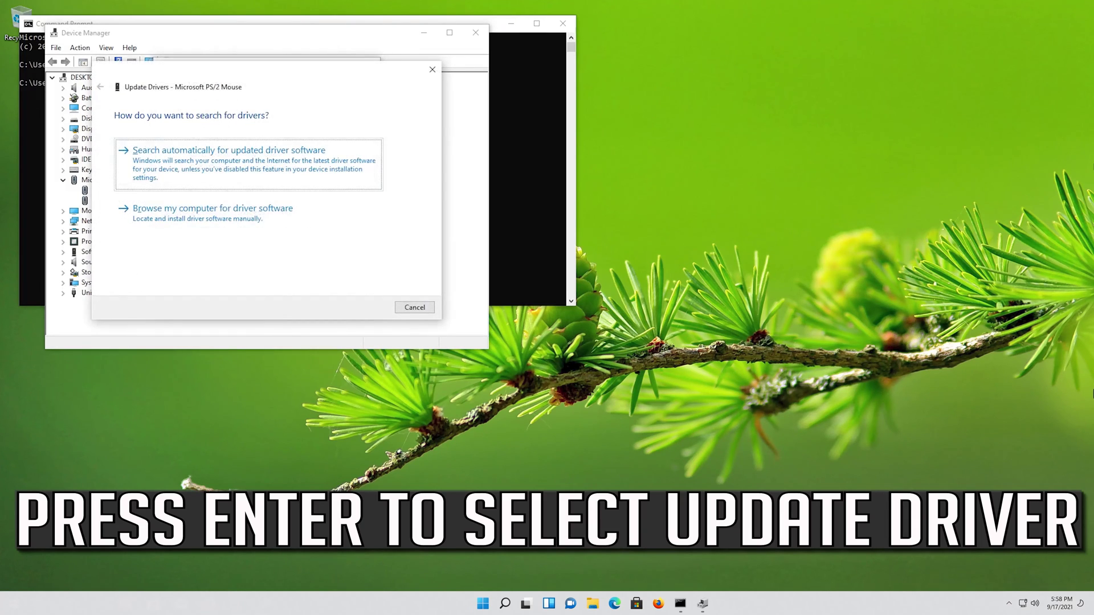
Step: Reinstall the Microsoft PS/2 Mouse driver chosen from the computer's list of compatible drivers
key(Tab)
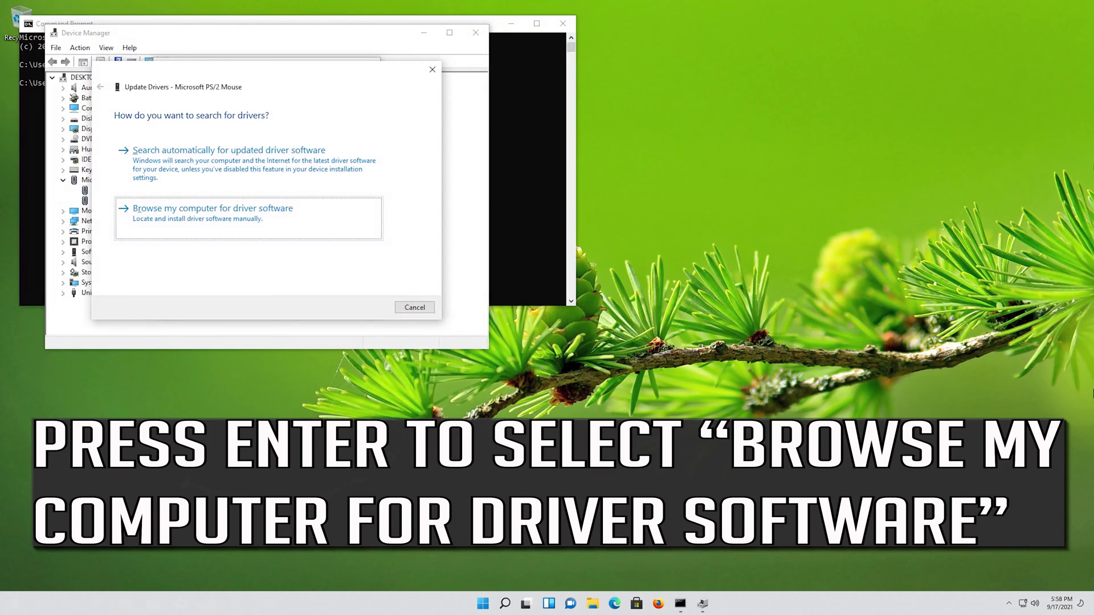
key(Return)
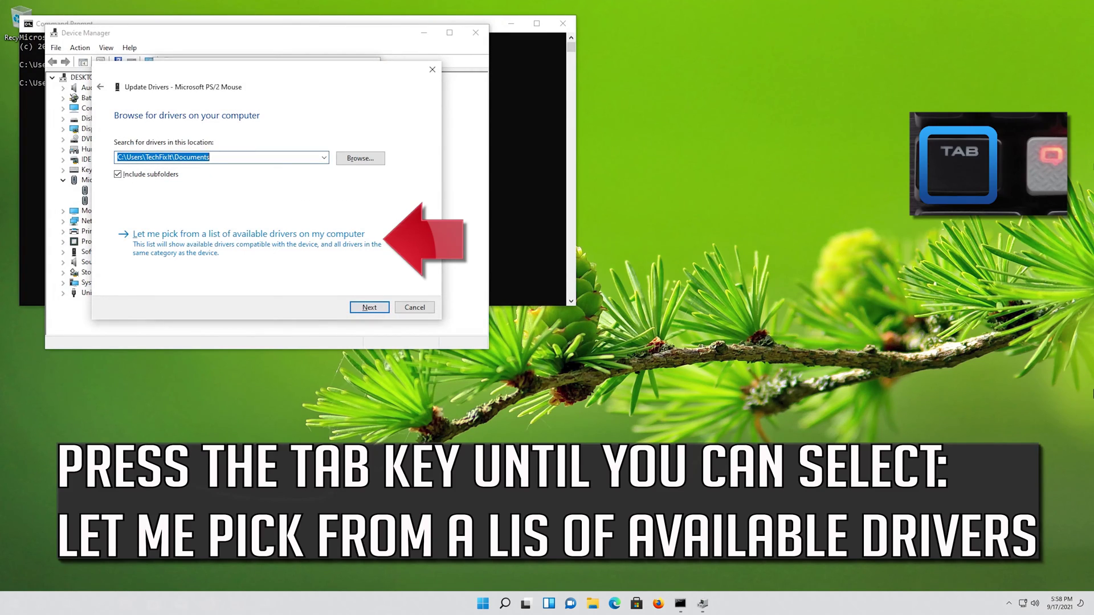
key(Tab)
key(Tab)
key(Tab)
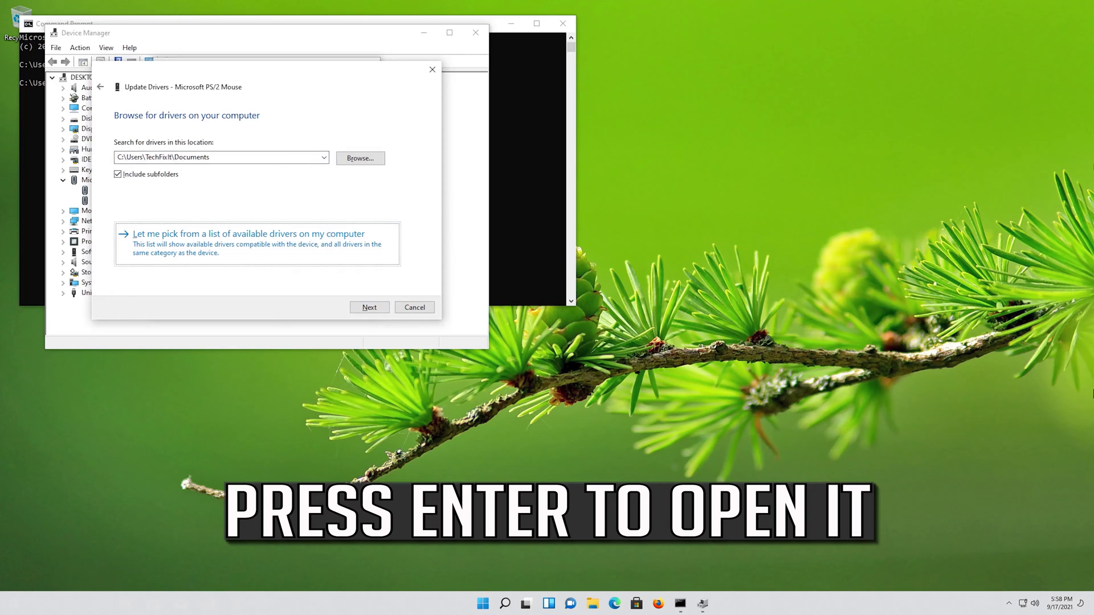
key(Return)
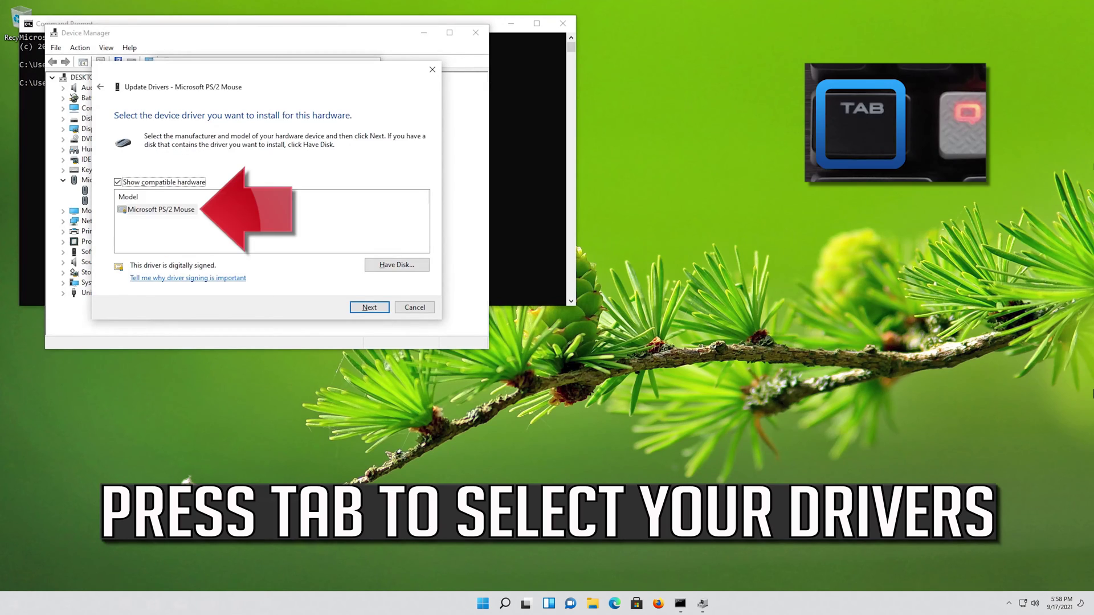
key(Tab)
key(Tab)
key(Tab)
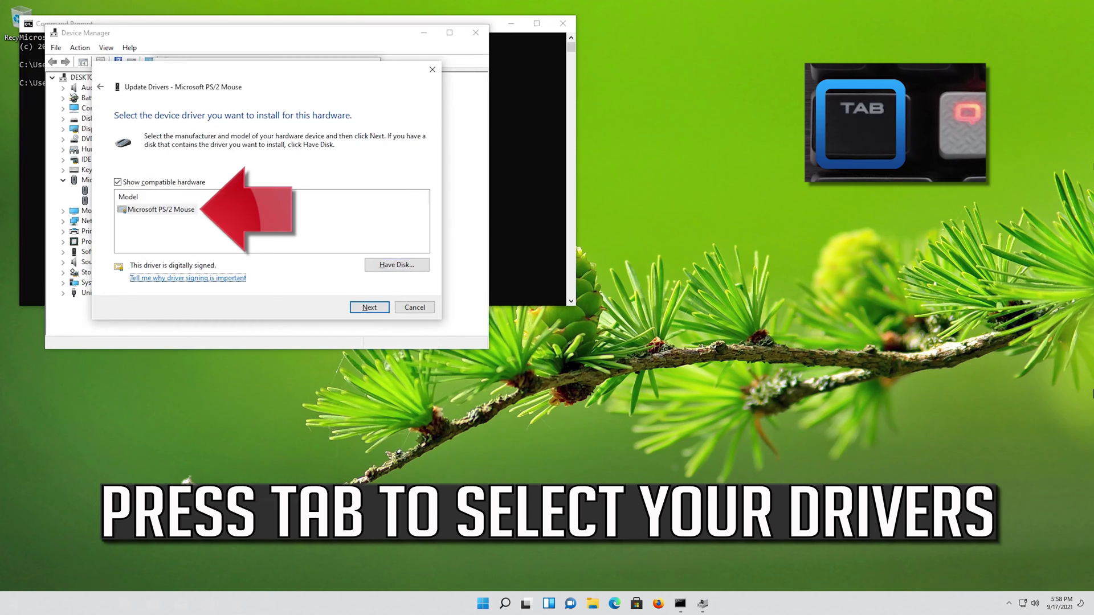
key(Tab)
key(Tab)
key(Tab)
key(Tab)
key(Tab)
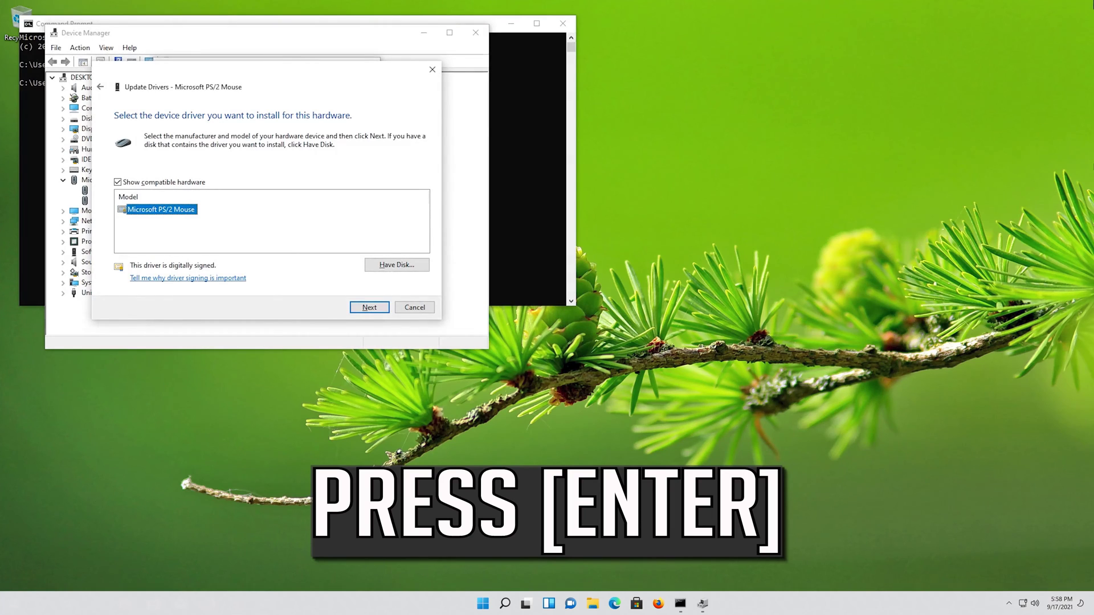
key(Return)
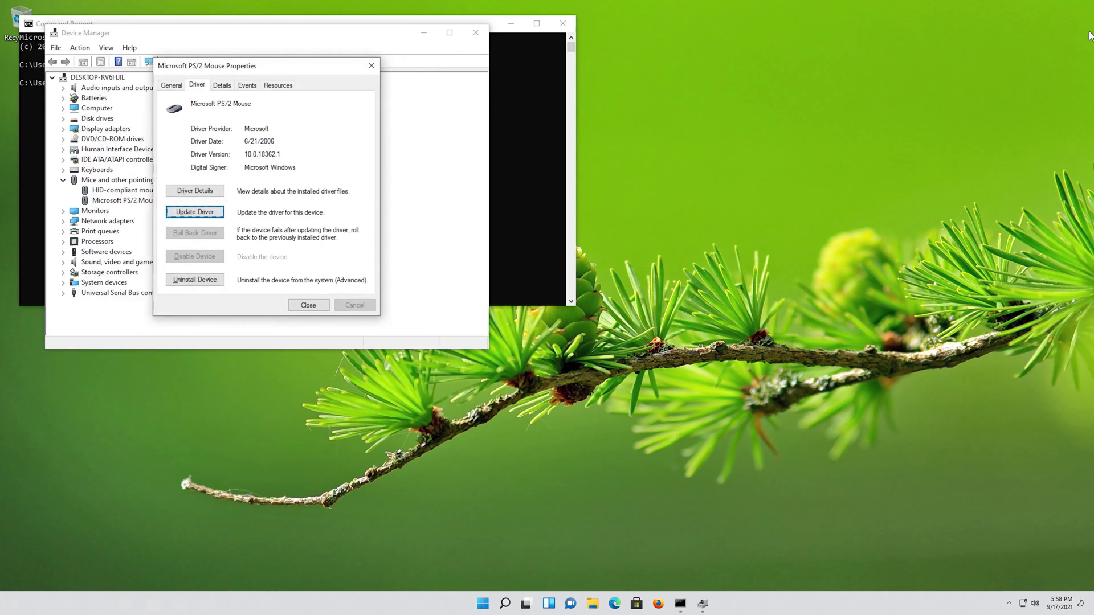
Step: Choose Uninstall Device for the Microsoft PS/2 Mouse to bring up the removal warning
key(Down)
key(Down)
key(Down)
key(Down)
key(Down)
key(Return)
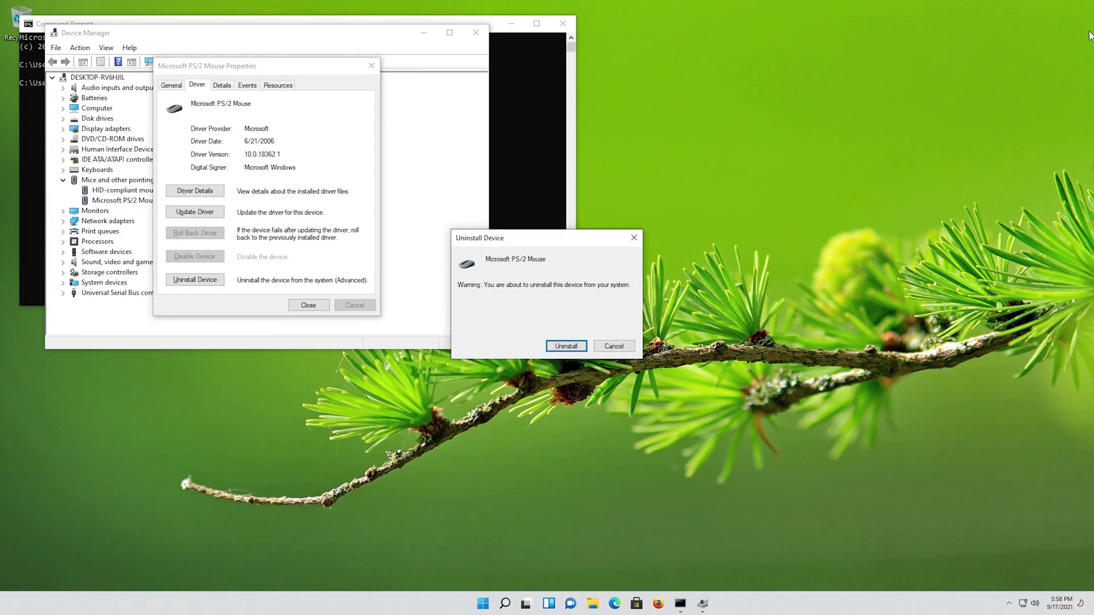
Step: Confirm removal of the Microsoft PS/2 Mouse and accept restarting the computer
key(Return)
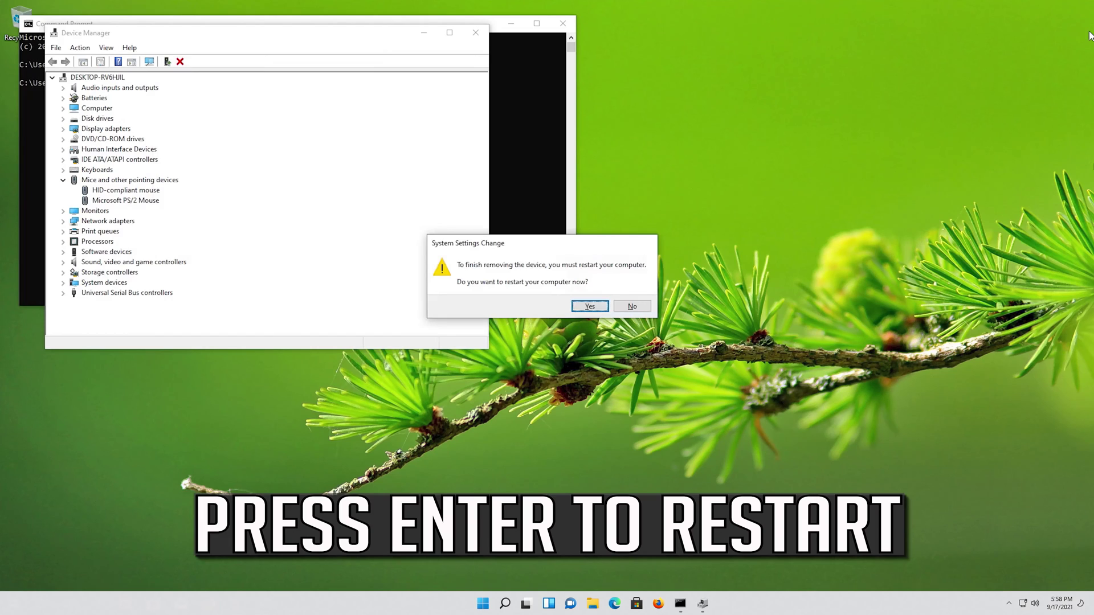
key(Return)
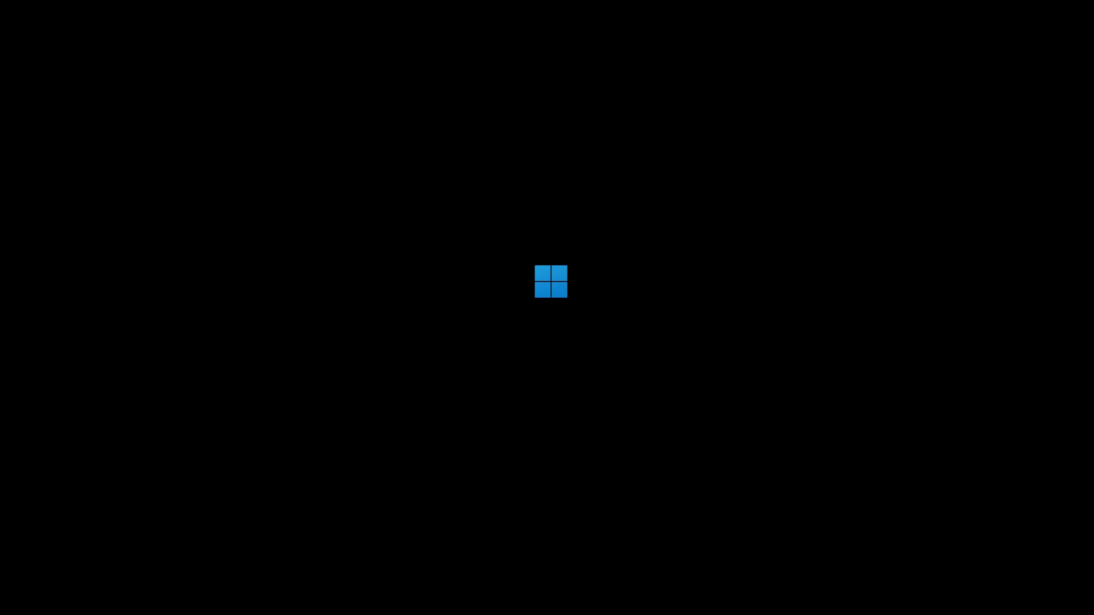